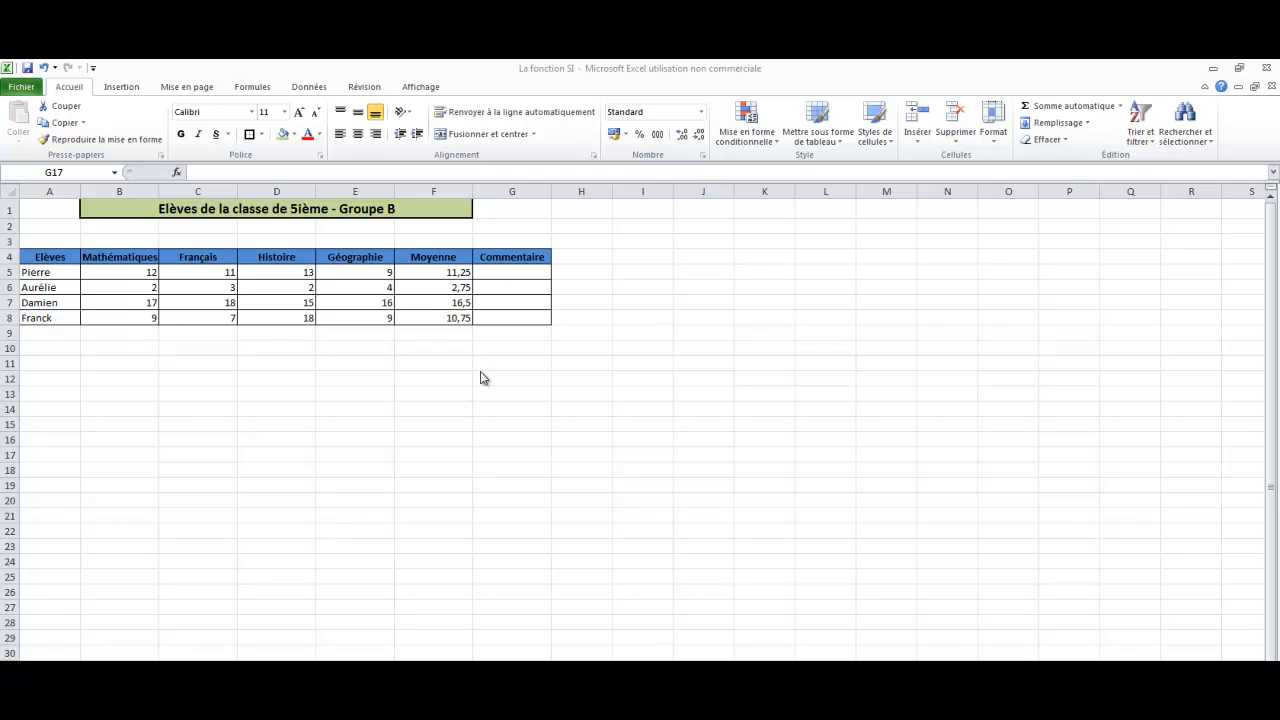
- Insert the SI function from the Logique category into cell G5, the first cell under Commentaire
{"action": "left_click", "coordinate": [485, 272]}
{"action": "left_click", "coordinate": [485, 272]}
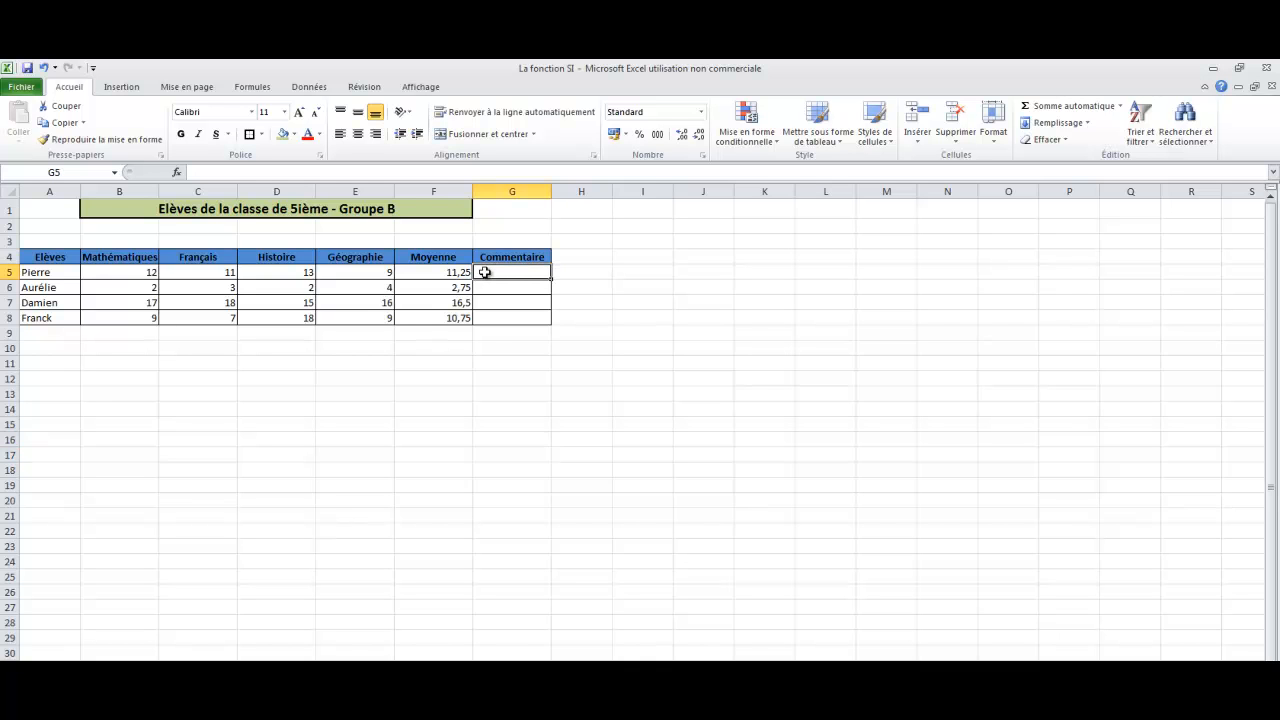
{"action": "left_click", "coordinate": [177, 173]}
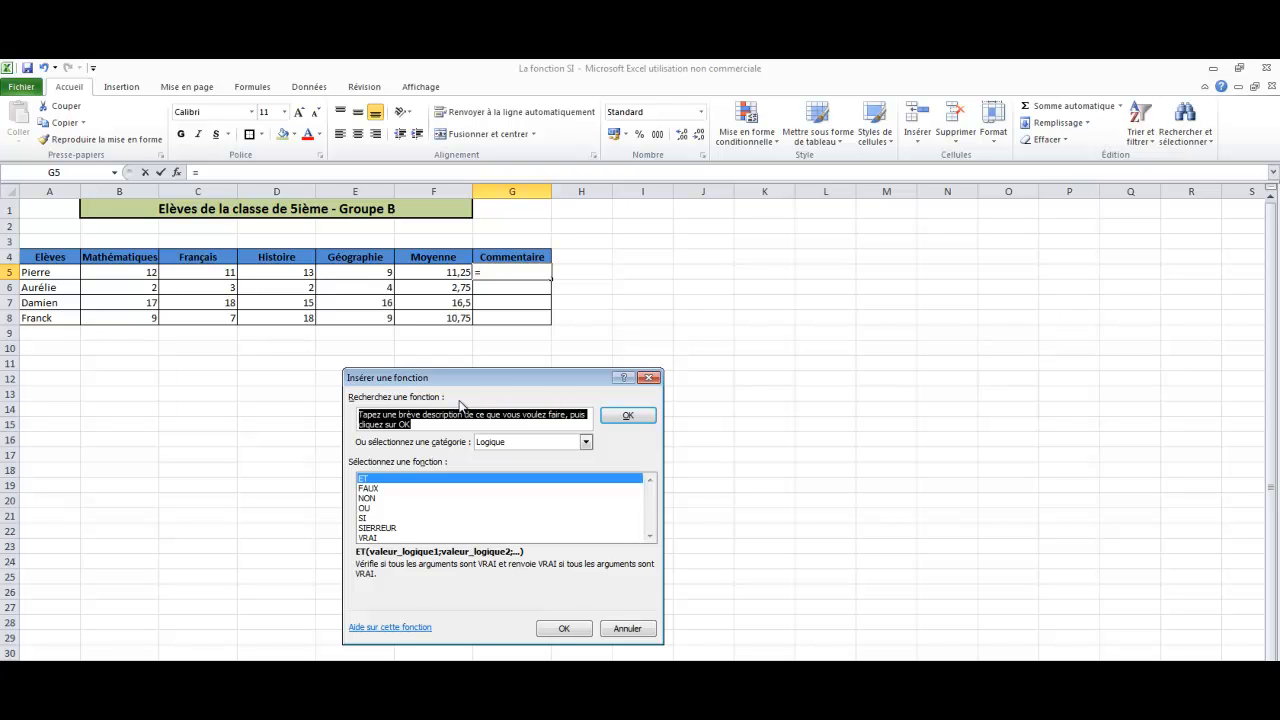
{"action": "left_click", "coordinate": [587, 443]}
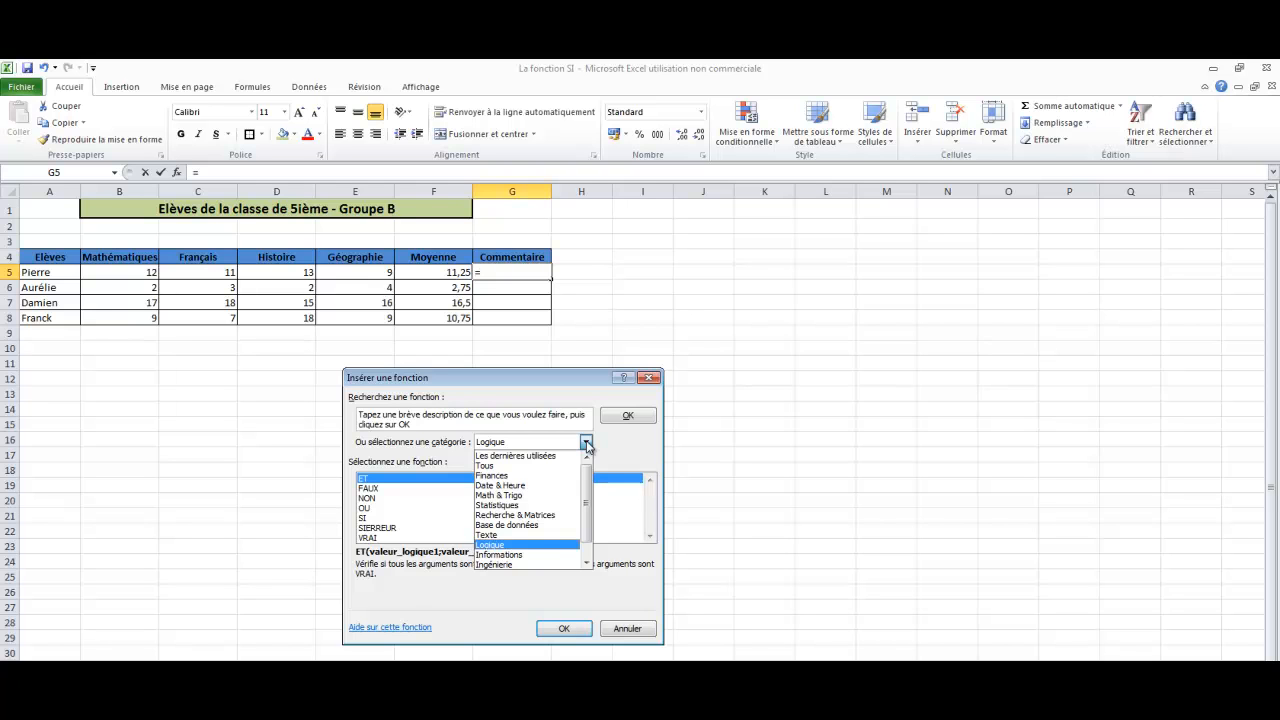
{"action": "left_click", "coordinate": [497, 545]}
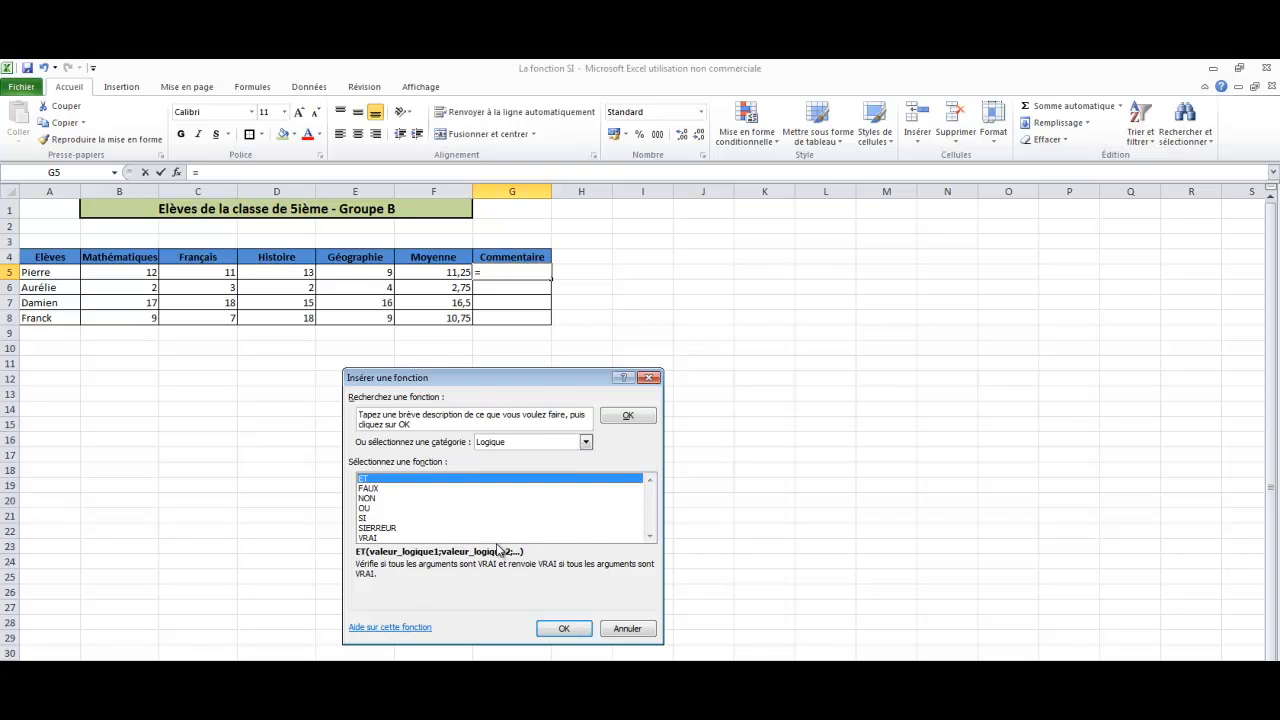
{"action": "left_click", "coordinate": [364, 518]}
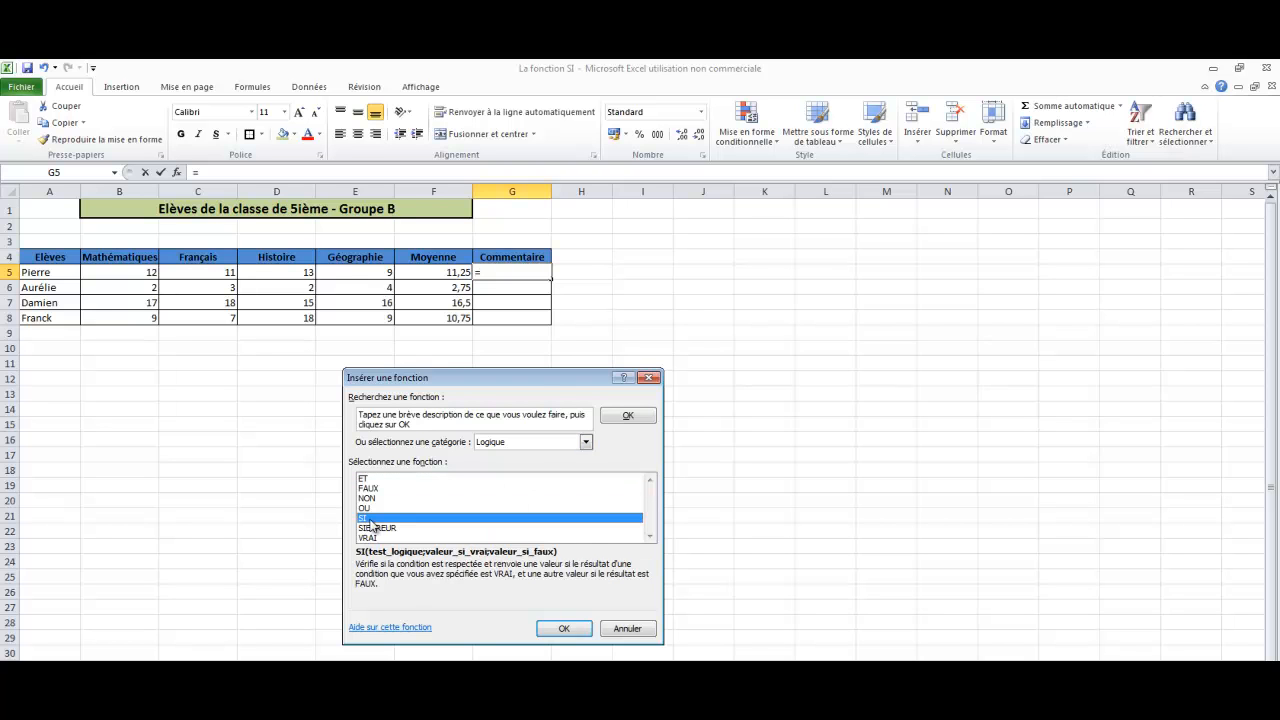
{"action": "left_click", "coordinate": [563, 629]}
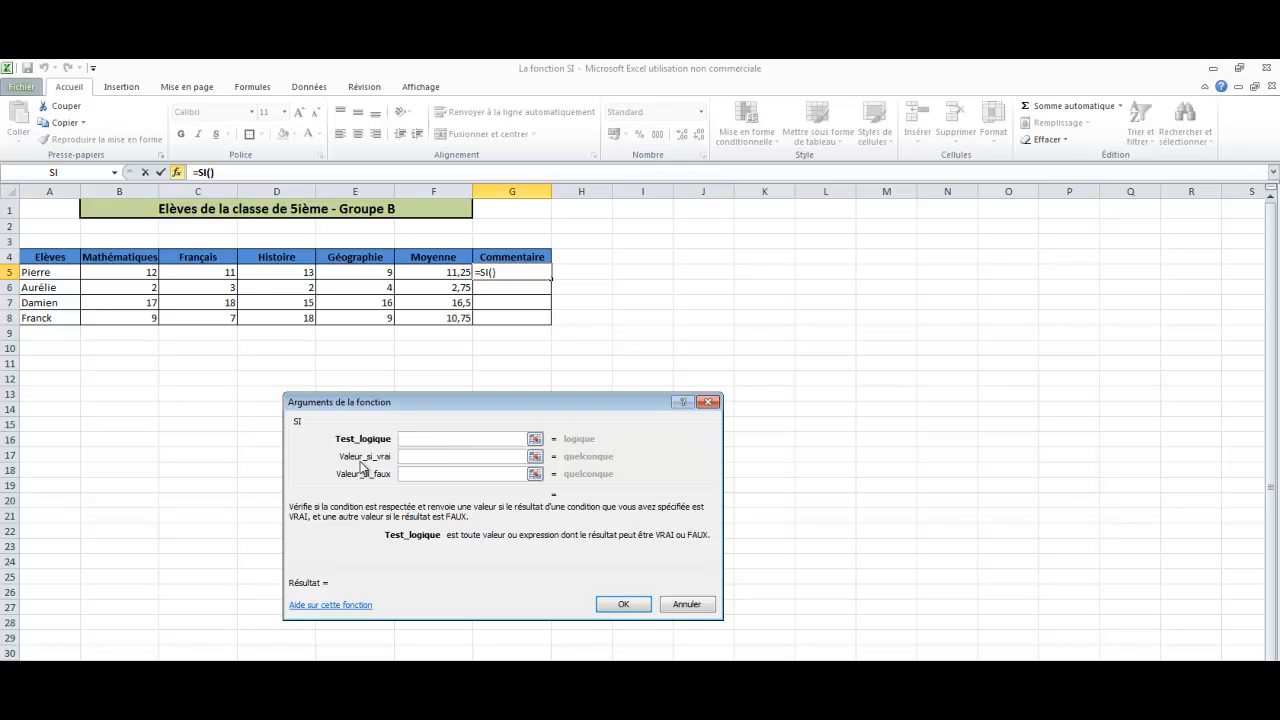
- Set the SI function's logical test to F5>=10, referring to the first student's average
{"action": "left_click", "coordinate": [409, 457]}
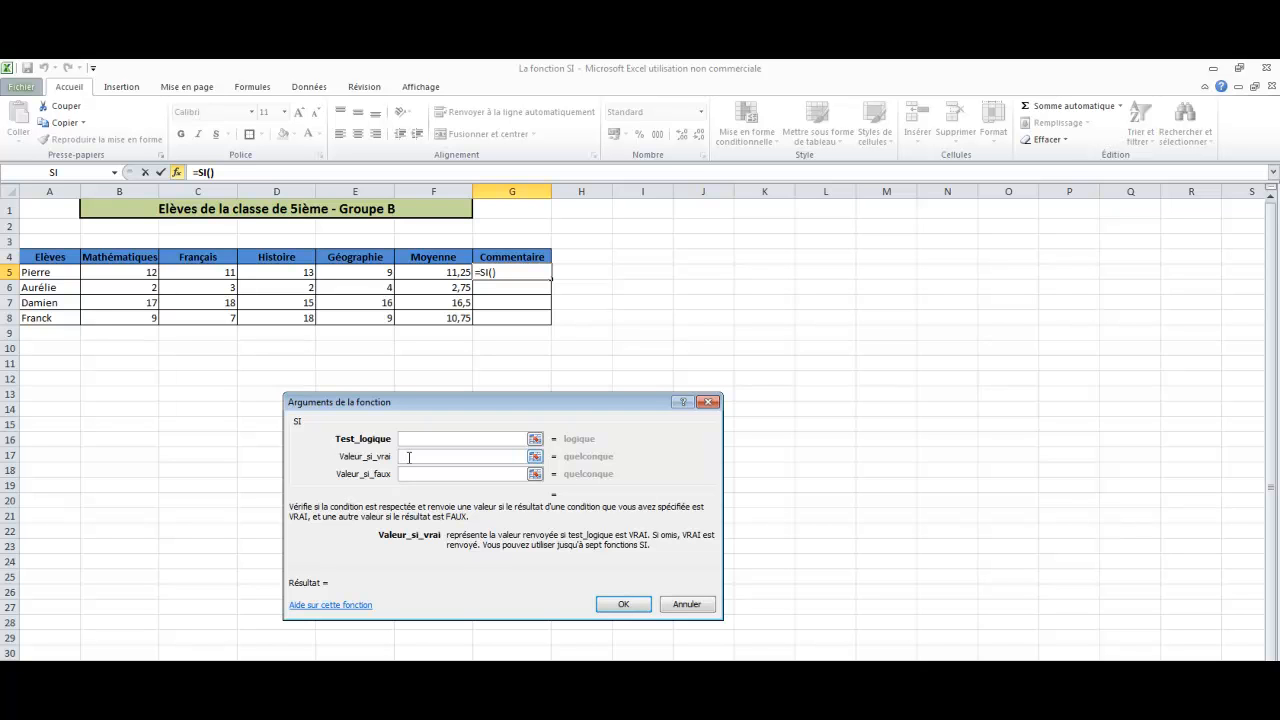
{"action": "left_click", "coordinate": [404, 474]}
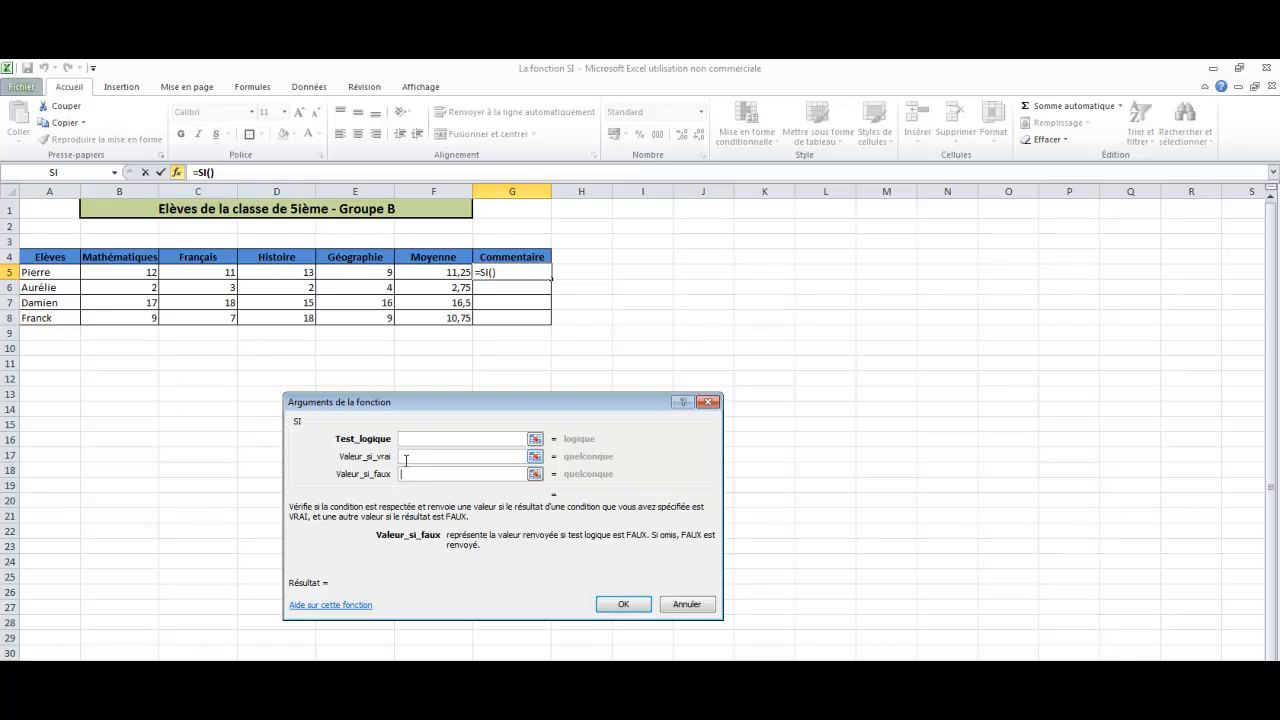
{"action": "left_click", "coordinate": [409, 437]}
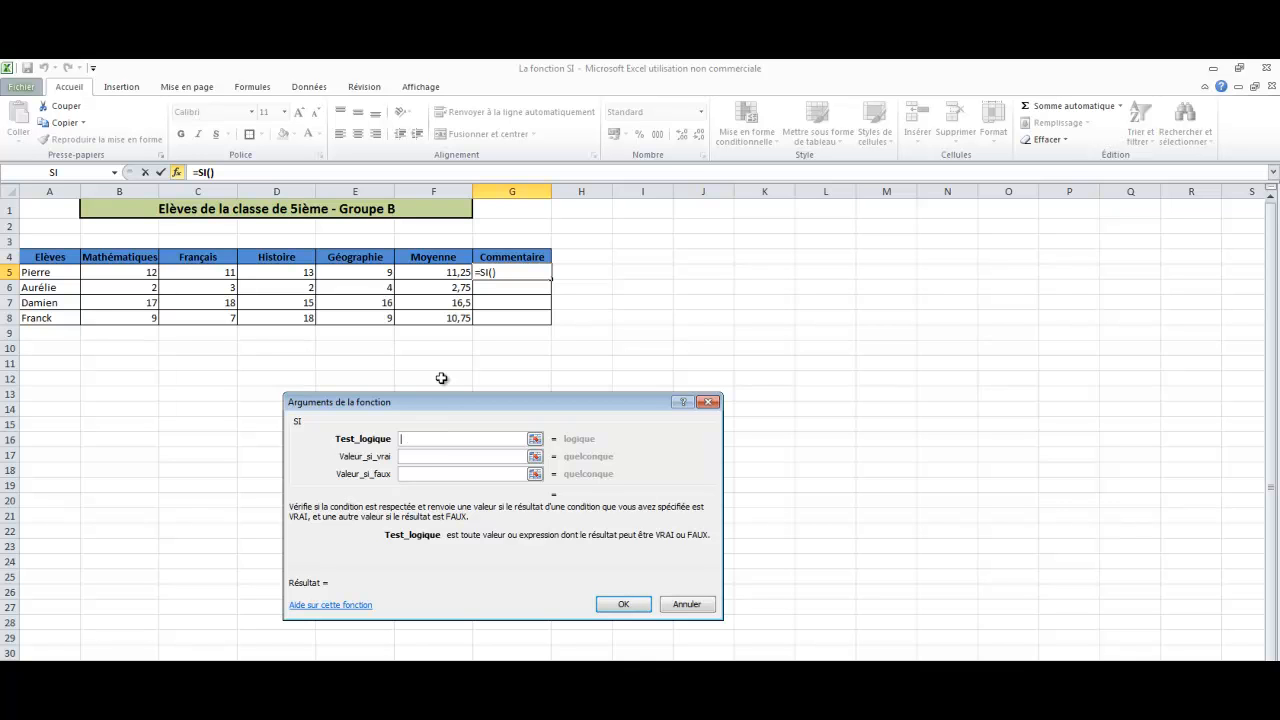
{"action": "left_click", "coordinate": [436, 272]}
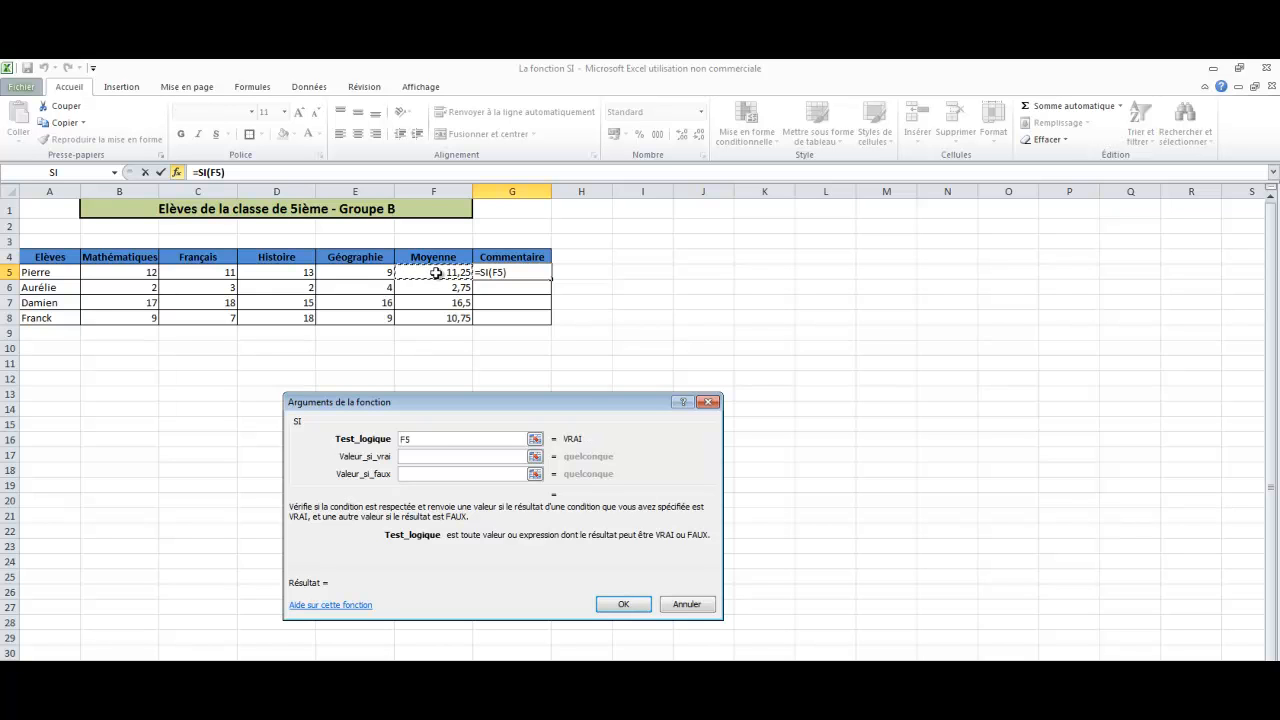
{"action": "type", "text": ">=10"}
- Return "Admis" when the test is true and "Redouble" when it is false, and validate the formula
{"action": "left_click", "coordinate": [409, 459]}
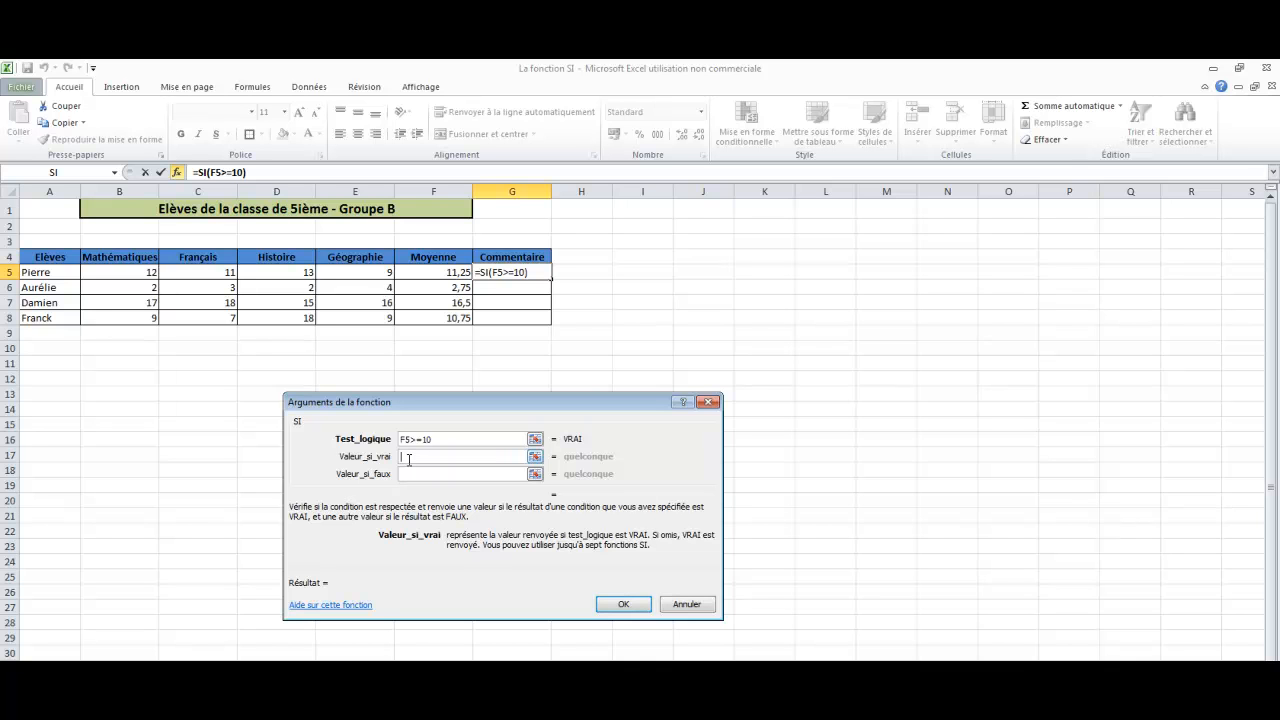
{"action": "type", "text": "\"Admis"}
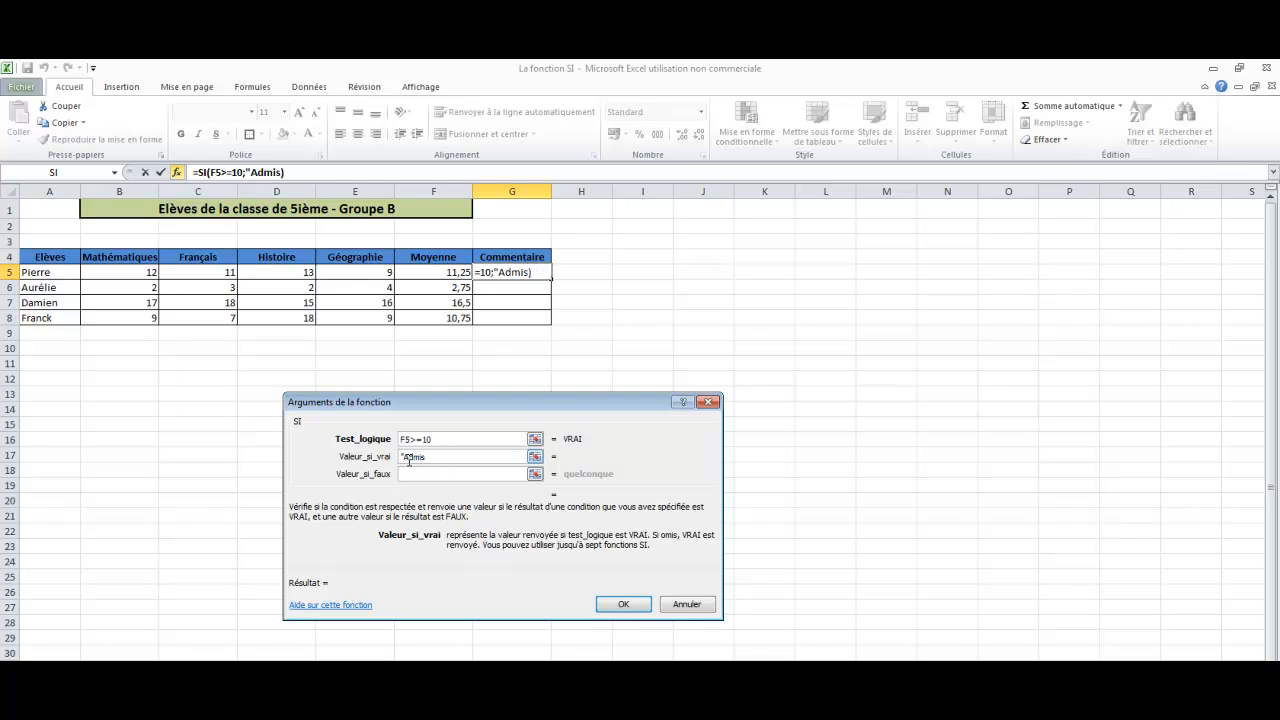
{"action": "type", "text": "\""}
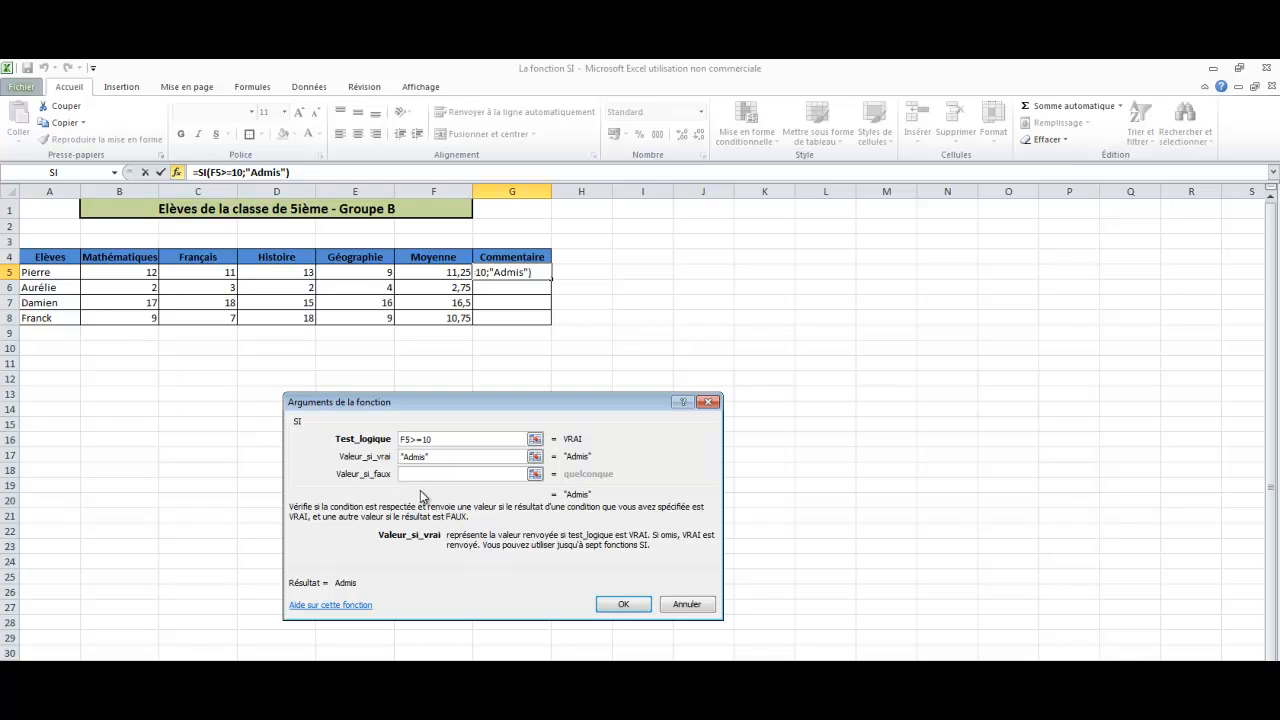
{"action": "left_click", "coordinate": [411, 474]}
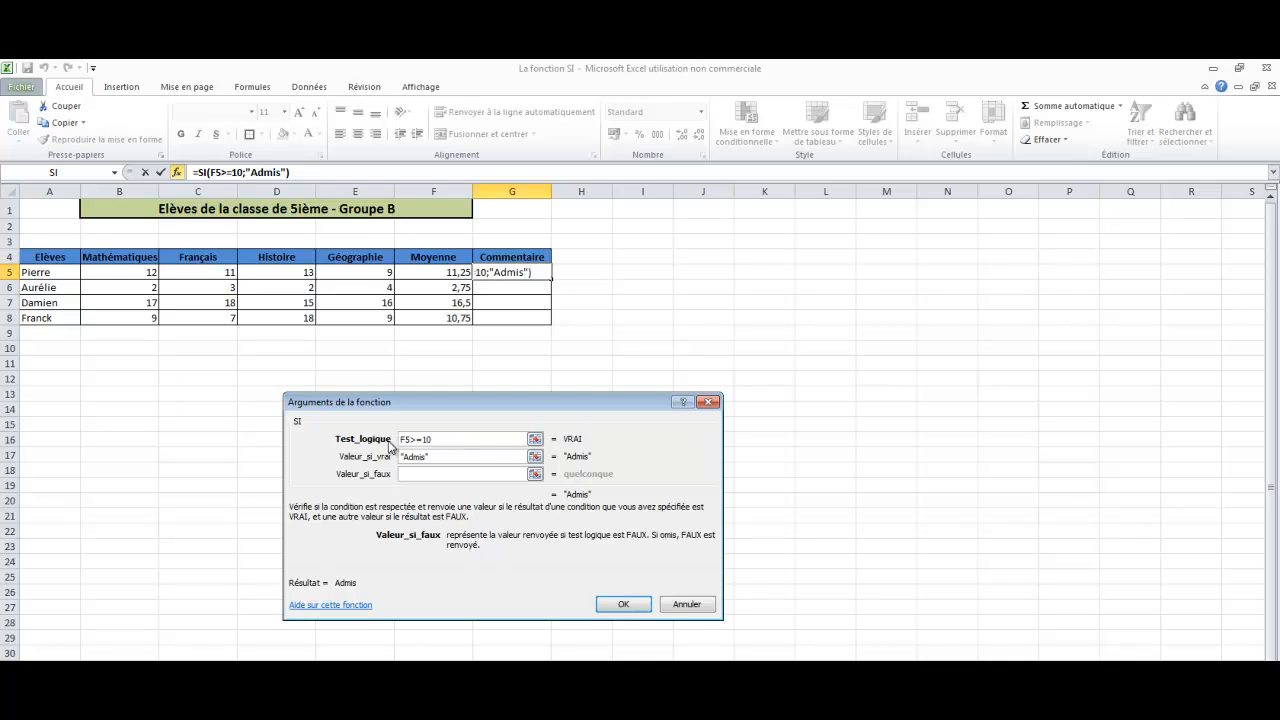
{"action": "type", "text": "\"Red"}
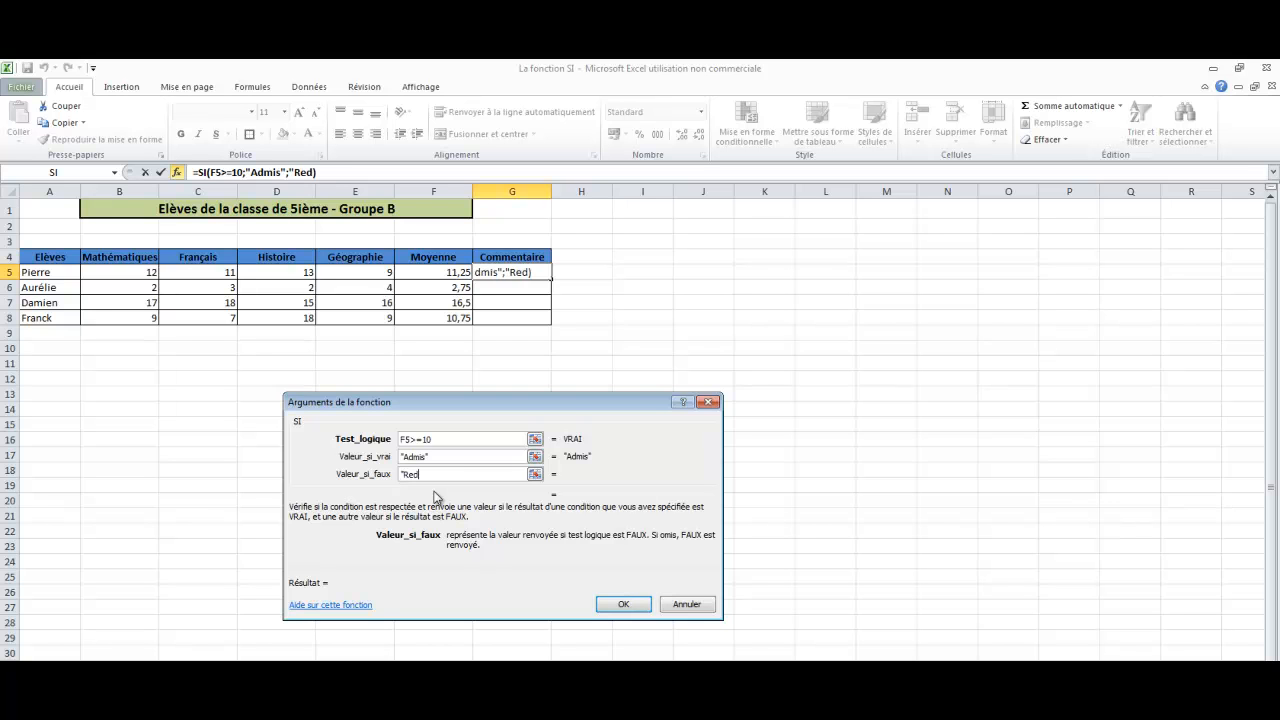
{"action": "type", "text": "ouble\""}
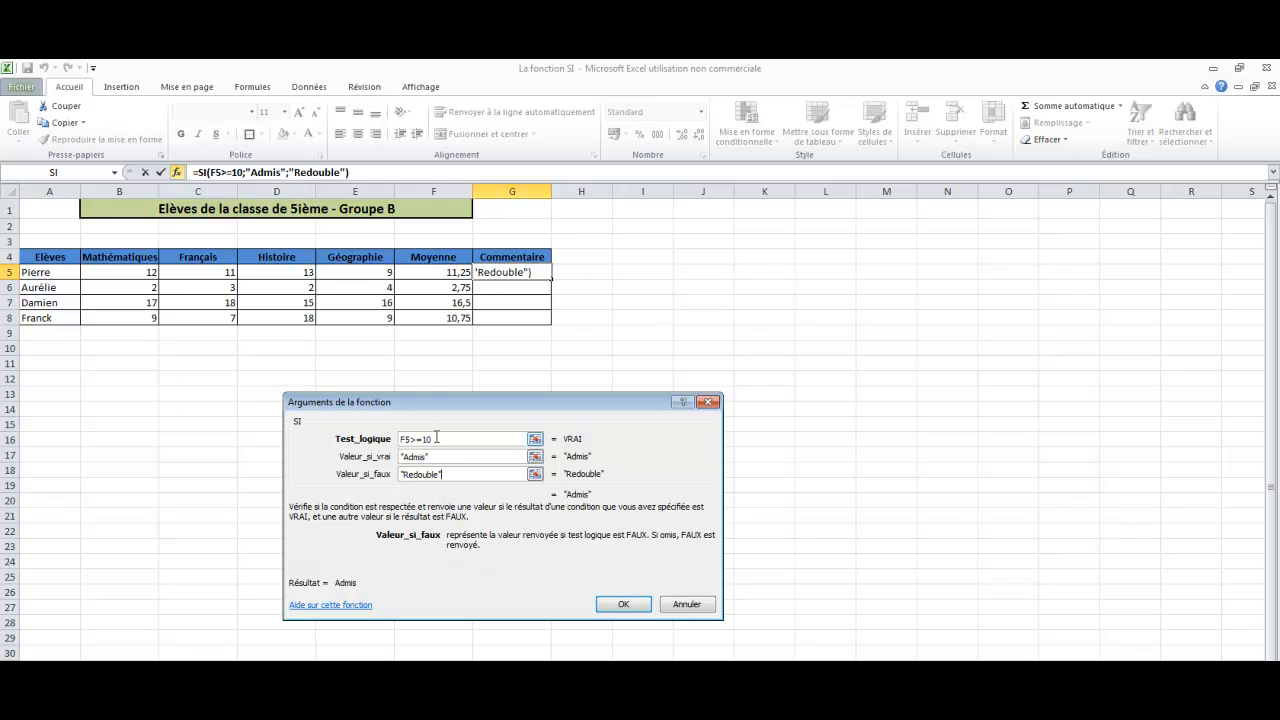
{"action": "left_click", "coordinate": [618, 606]}
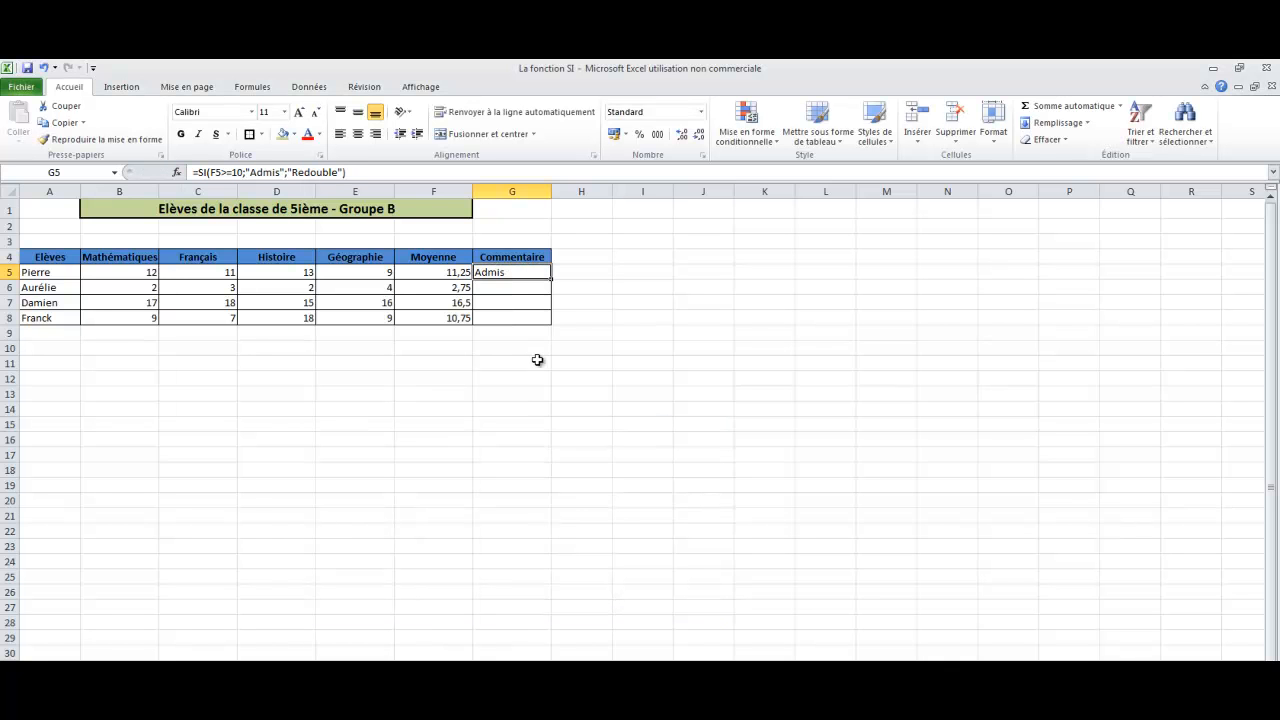
- Copy the G5 formula down to G8 and compare the average and comment formulas in rows 5 and 6
{"action": "left_click_drag", "start_coordinate": [550, 279], "coordinate": [551, 323]}
{"action": "left_click", "coordinate": [501, 393]}
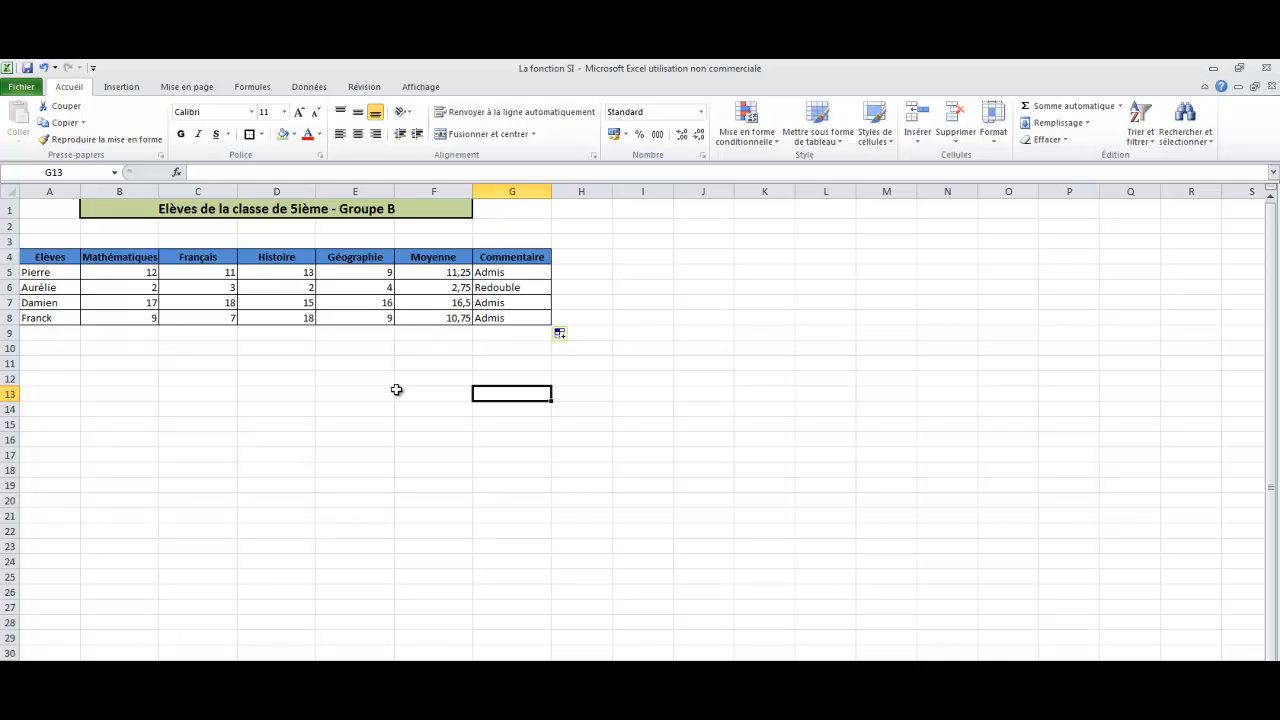
{"action": "left_click", "coordinate": [446, 276]}
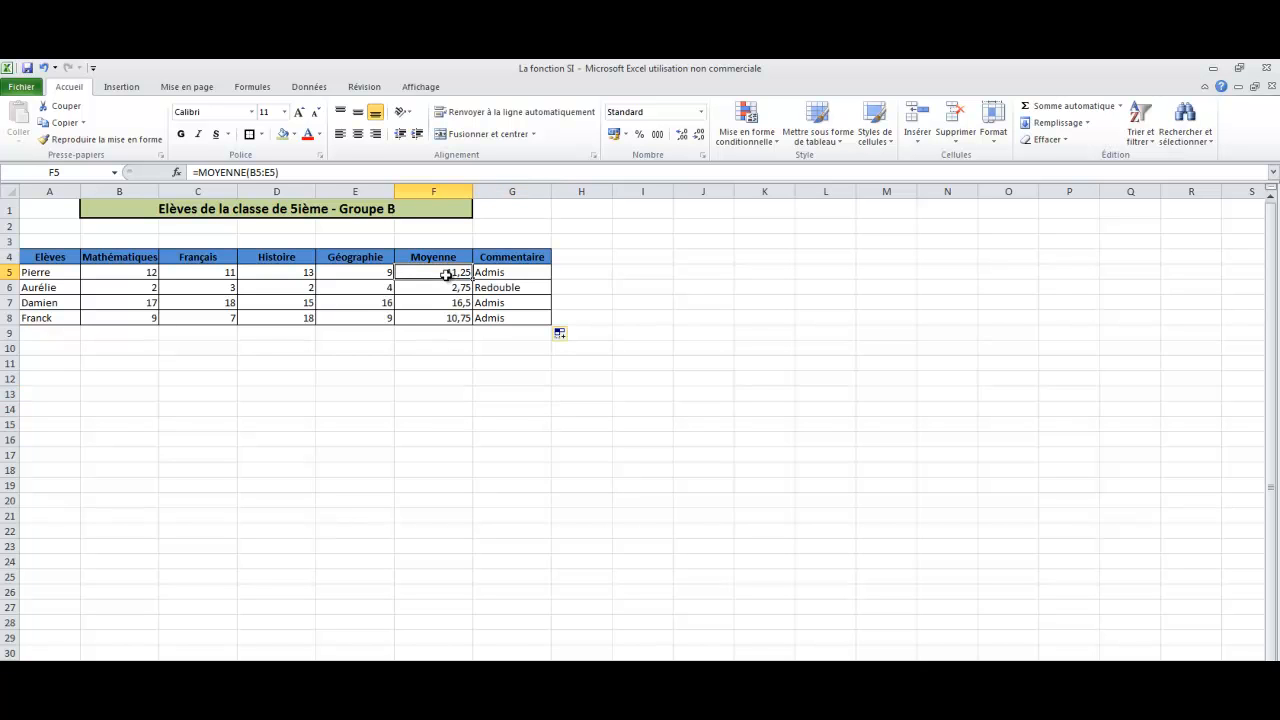
{"action": "left_click", "coordinate": [508, 271]}
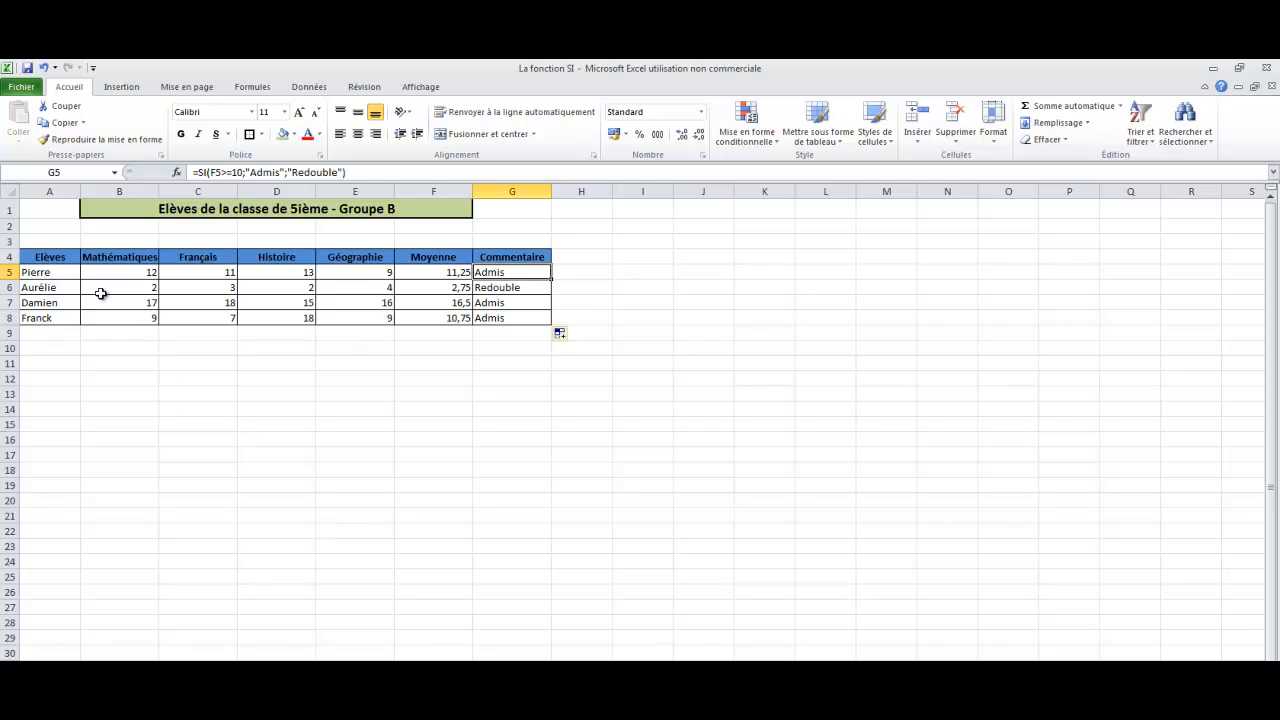
{"action": "left_click", "coordinate": [438, 289]}
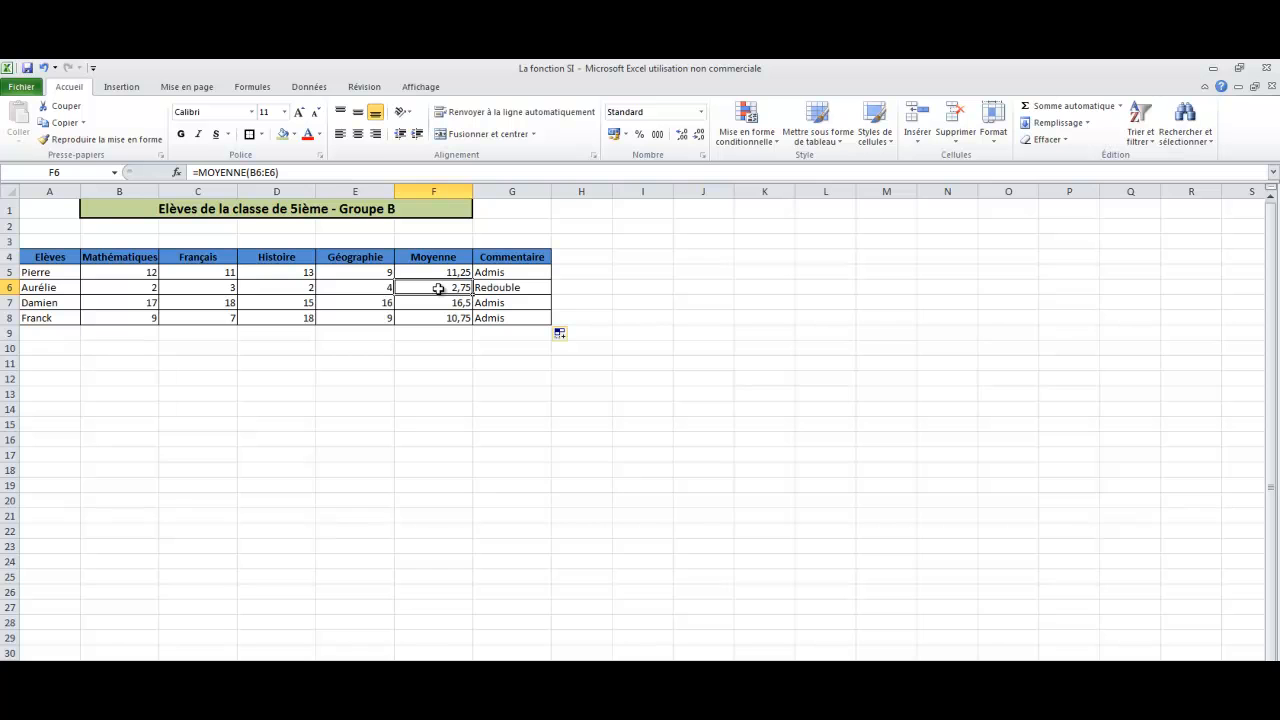
{"action": "left_click", "coordinate": [520, 288]}
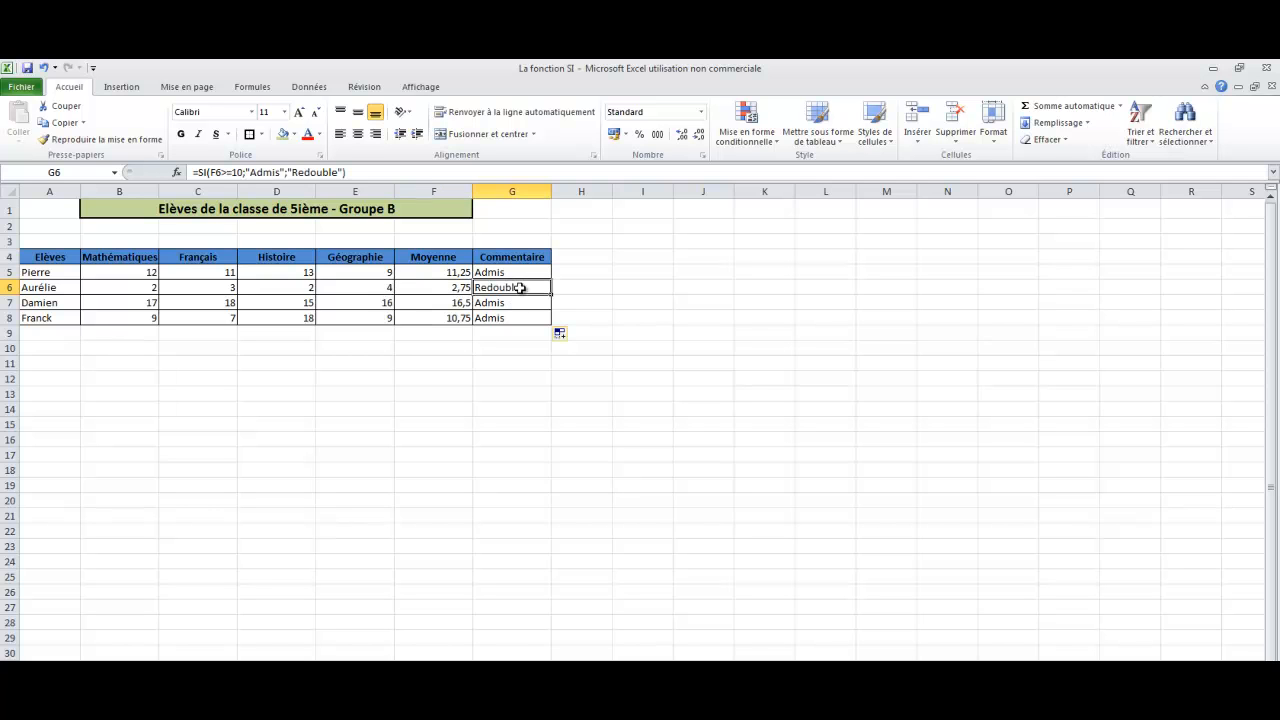
{"action": "left_click", "coordinate": [525, 422]}
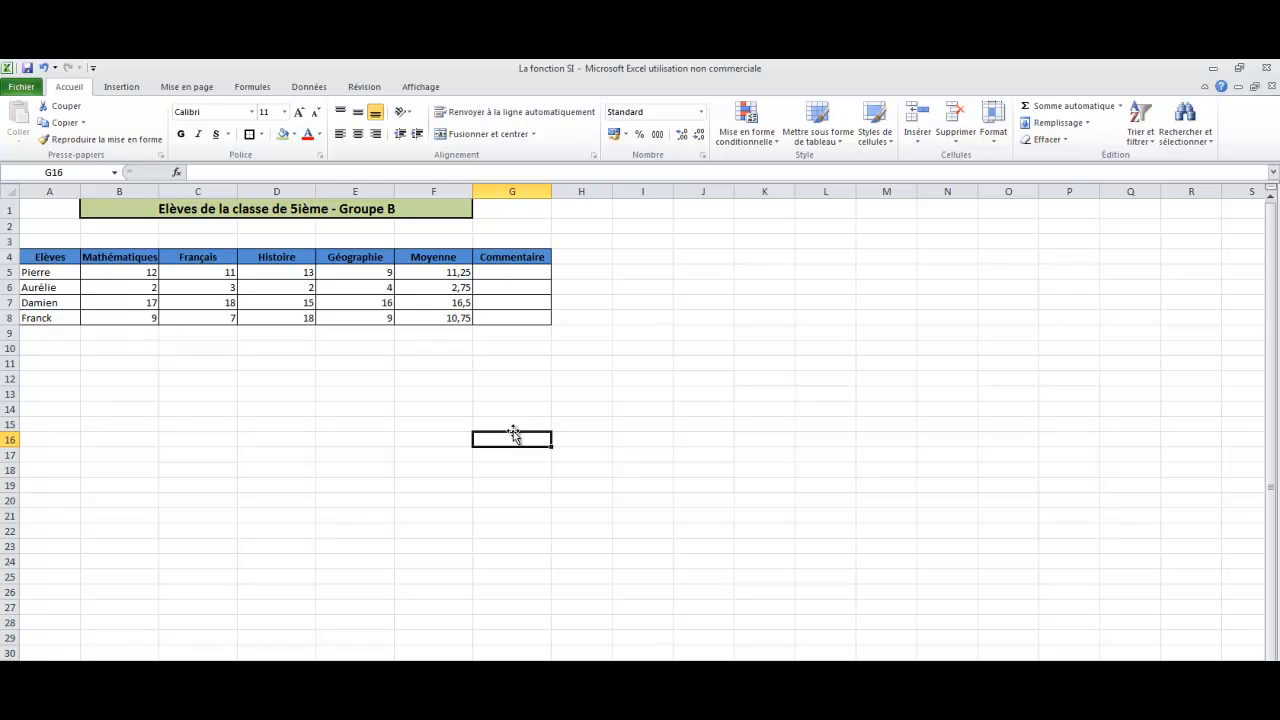
- Insert a new SI function into the emptied Commentaire cell G5
{"action": "left_click", "coordinate": [497, 271]}
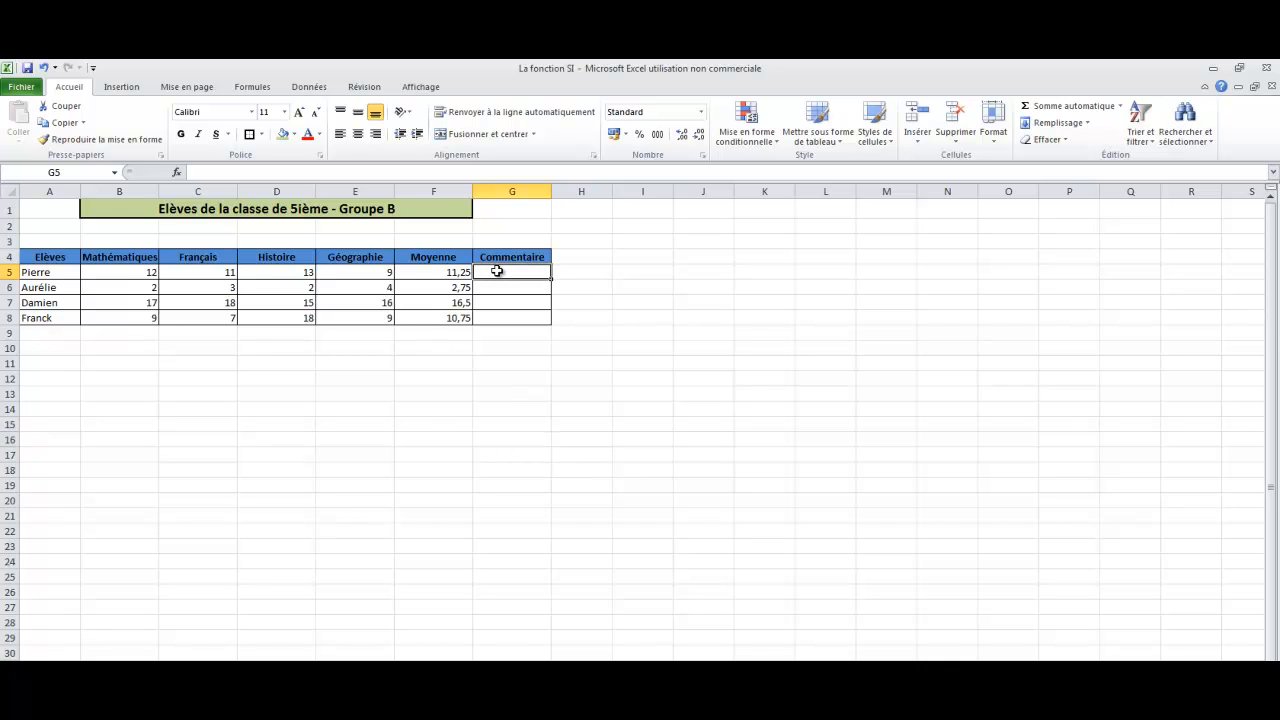
{"action": "left_click", "coordinate": [177, 174]}
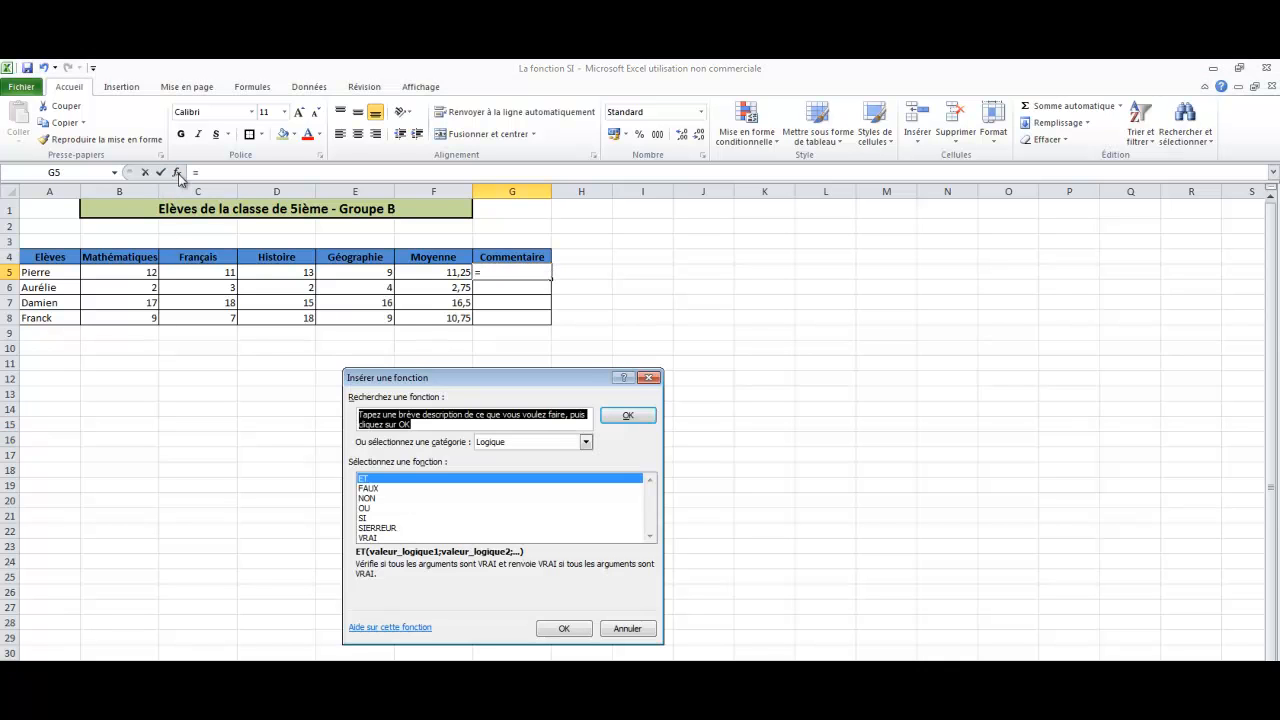
{"action": "left_click", "coordinate": [368, 517]}
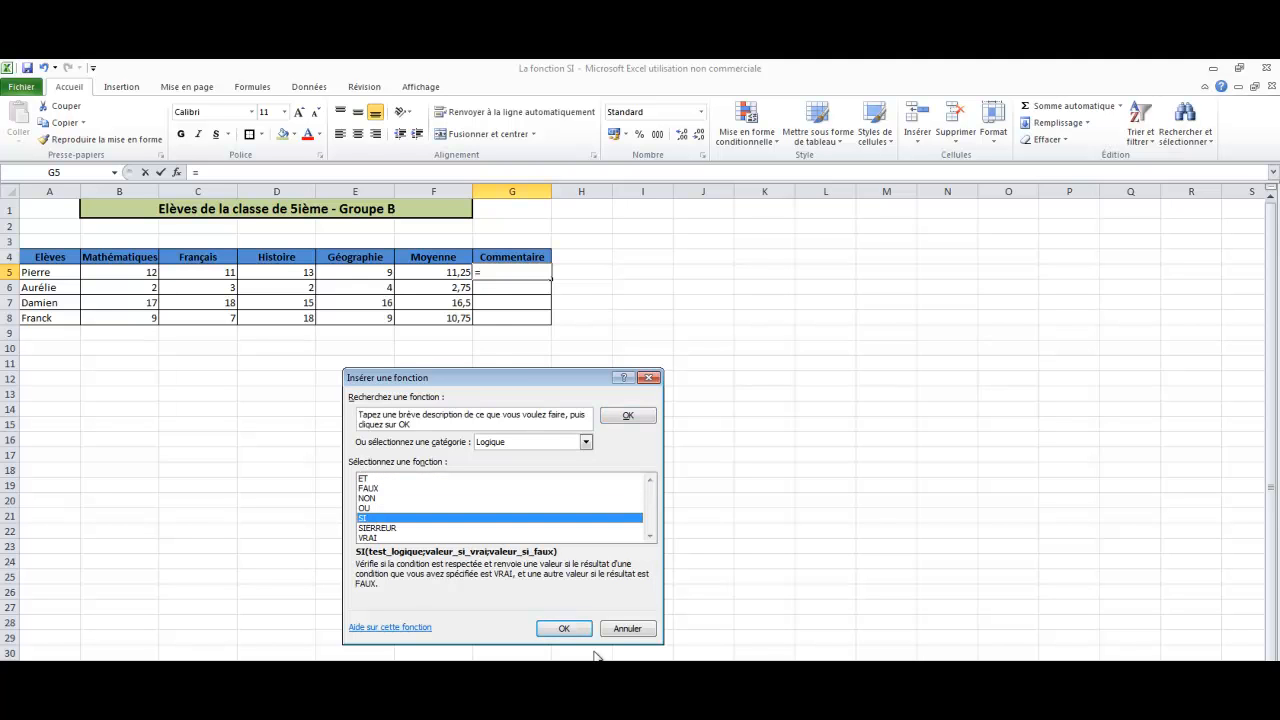
{"action": "left_click", "coordinate": [564, 630]}
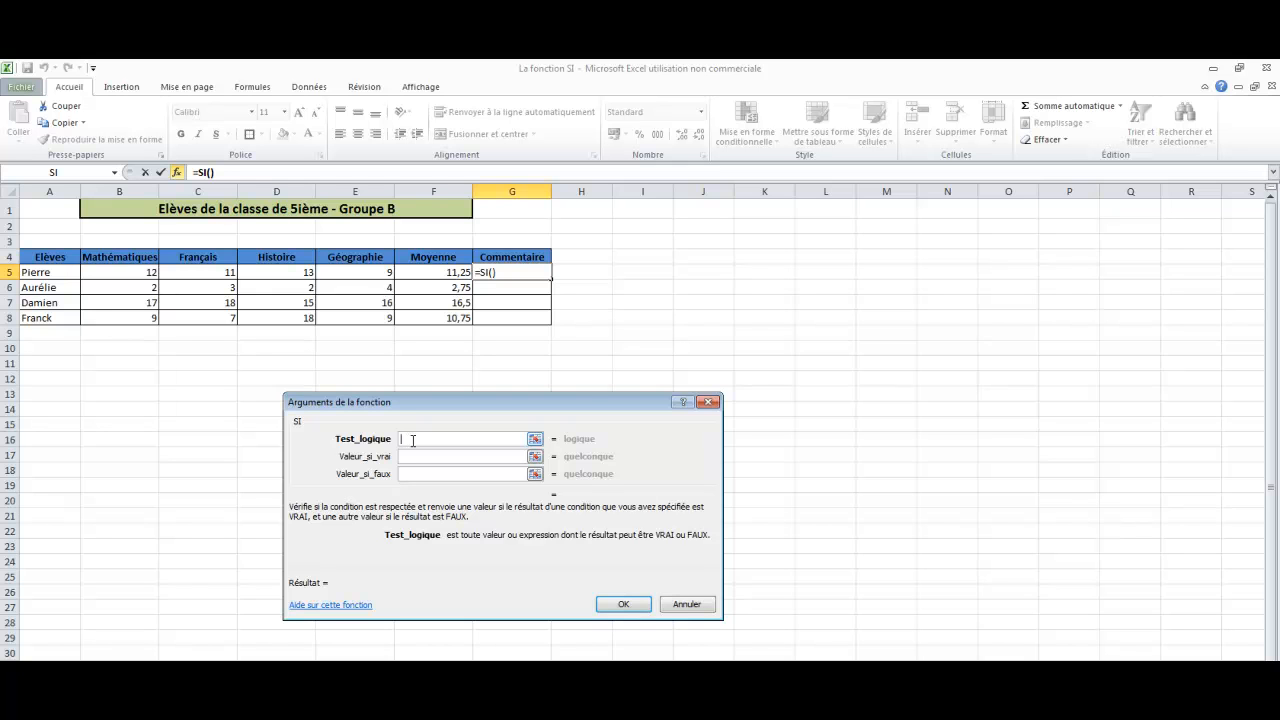
- Set the logical test to F5<5 and the value if true to "Redouble"
{"action": "left_click", "coordinate": [440, 270]}
{"action": "type", "text": "<"}
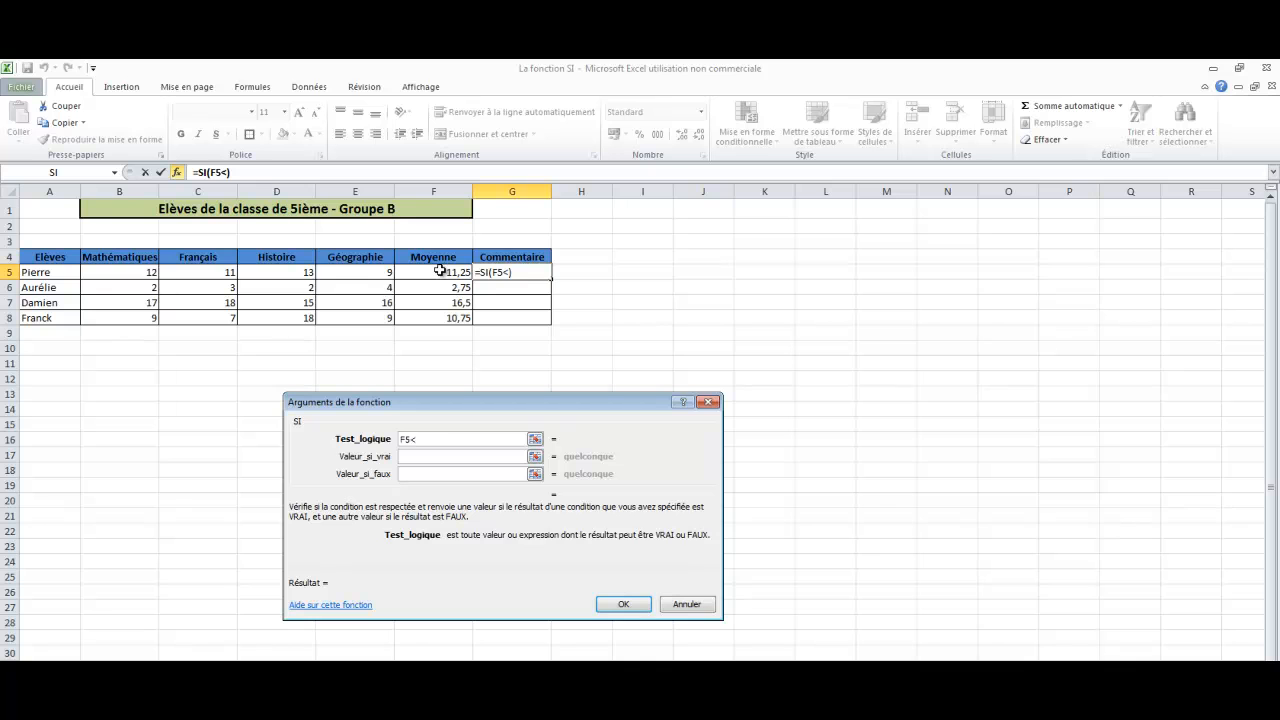
{"action": "type", "text": "5"}
{"action": "left_click", "coordinate": [416, 454]}
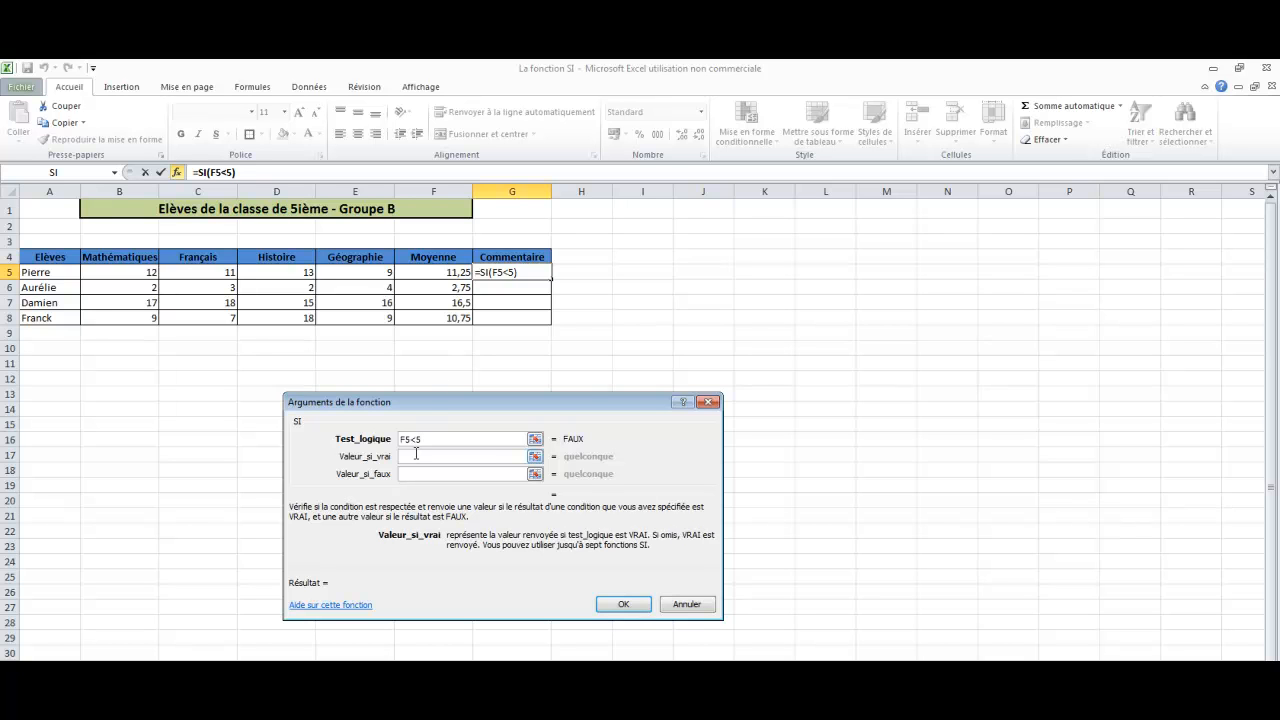
{"action": "type", "text": "\"Redouble"}
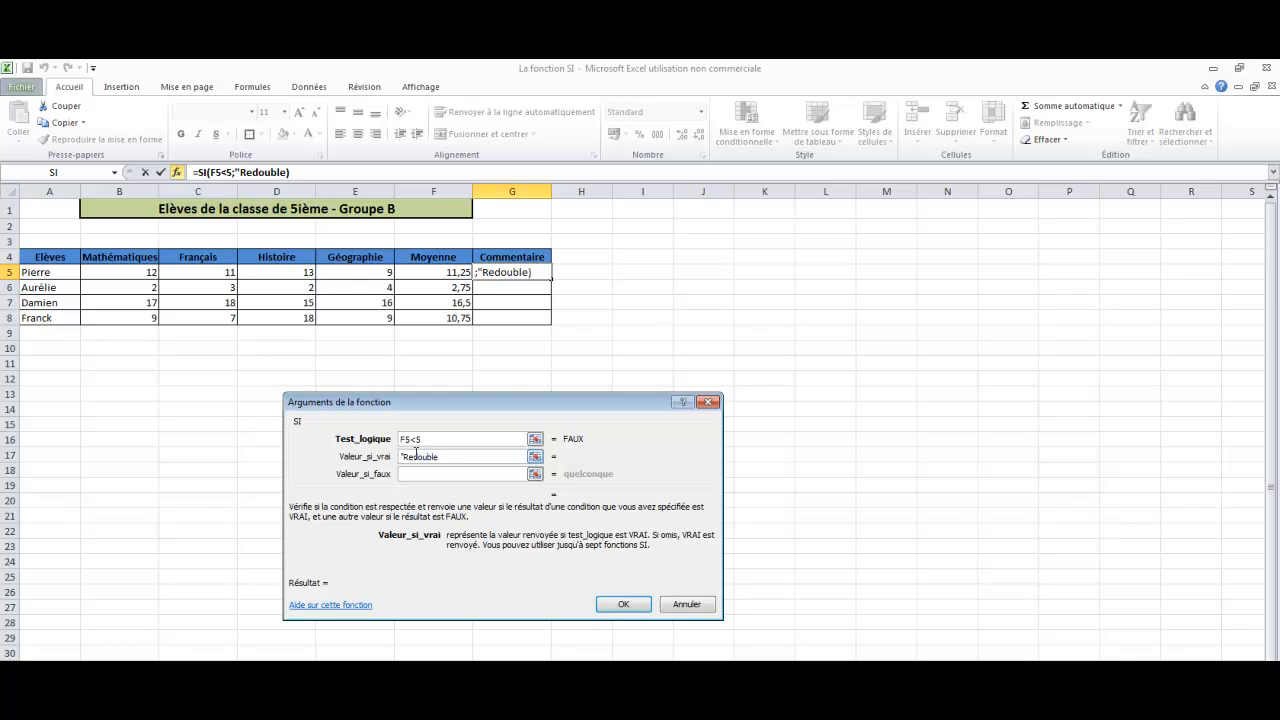
{"action": "type", "text": "\""}
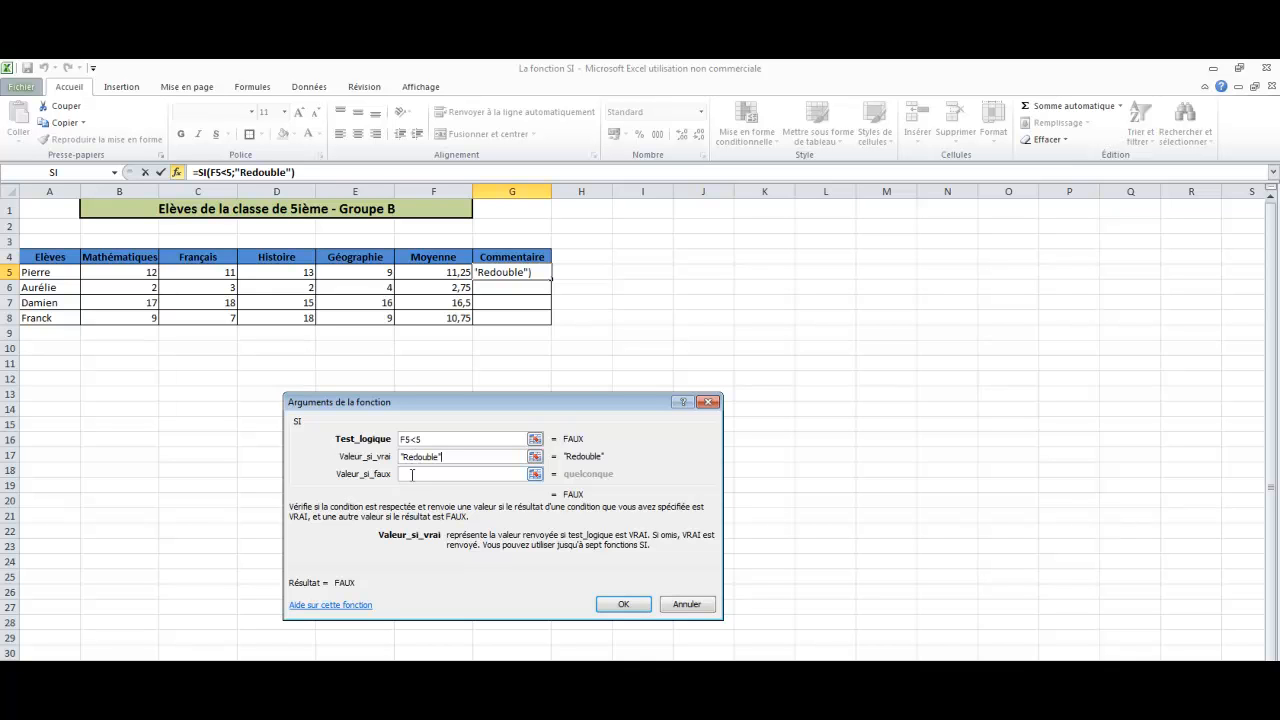
- Nest a second SI function as the value if false, with F5<10 as its logical test
{"action": "left_click", "coordinate": [410, 476]}
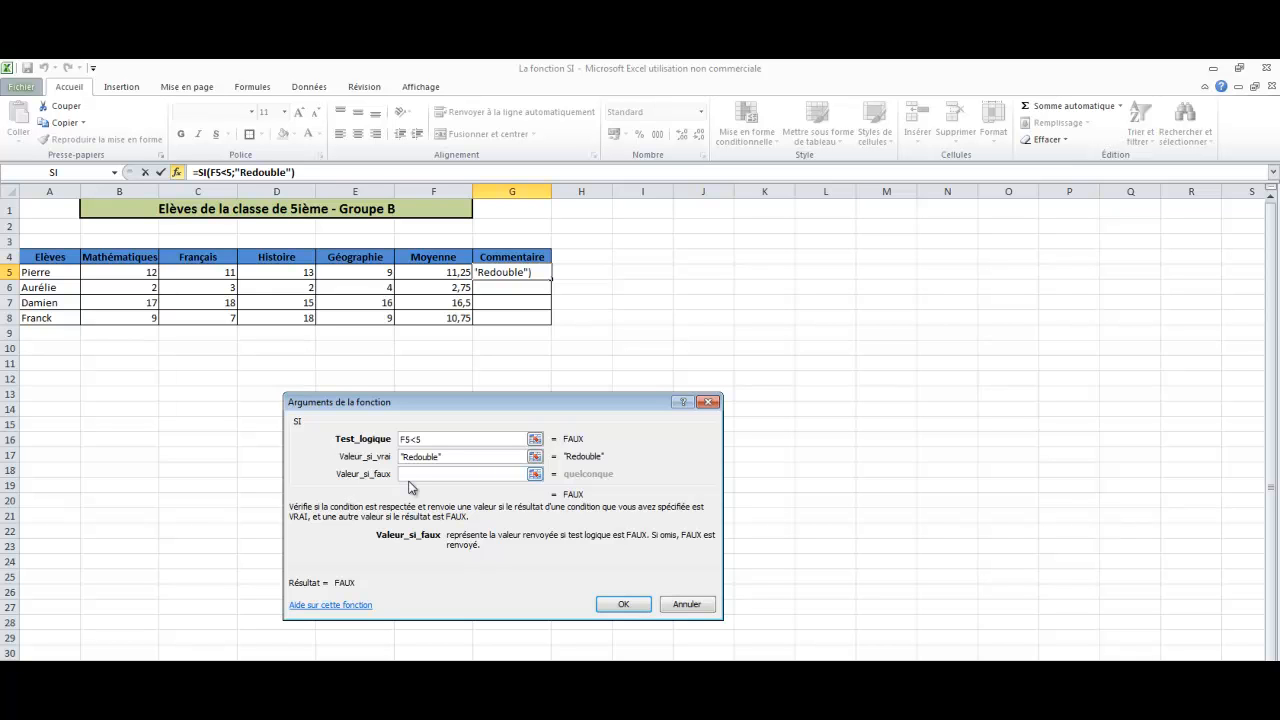
{"action": "left_click", "coordinate": [54, 174]}
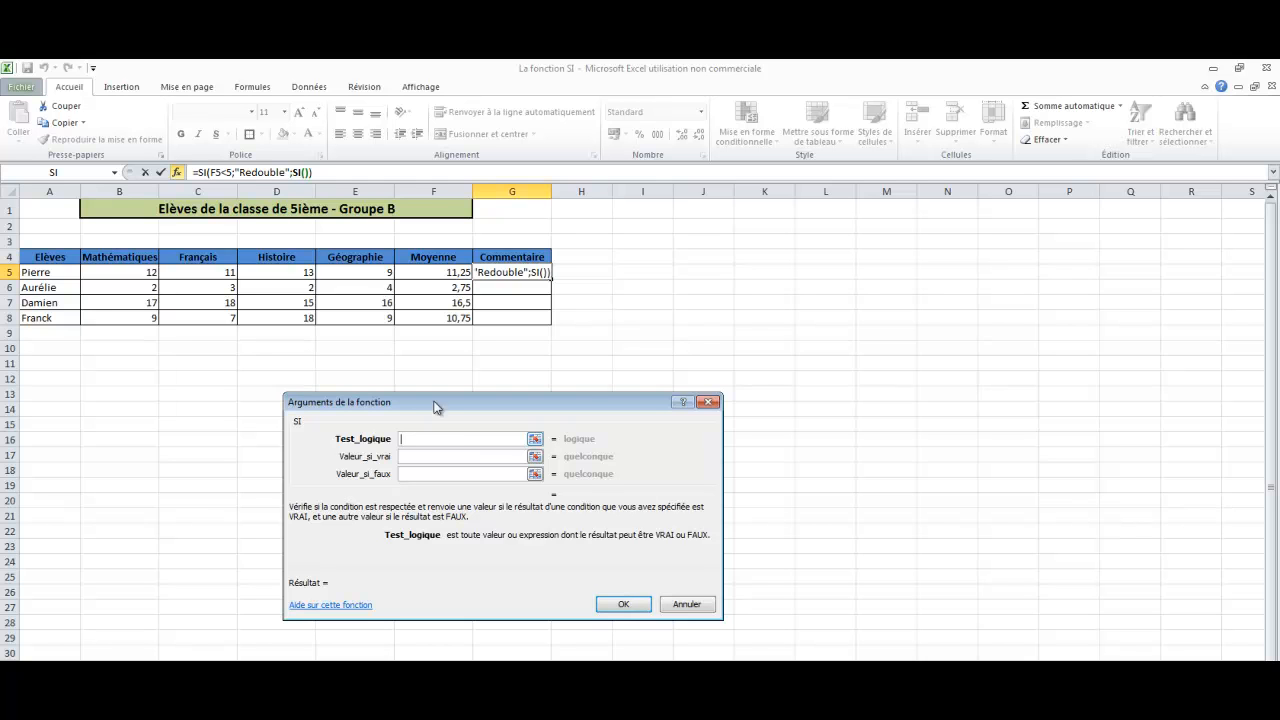
{"action": "left_click", "coordinate": [433, 272]}
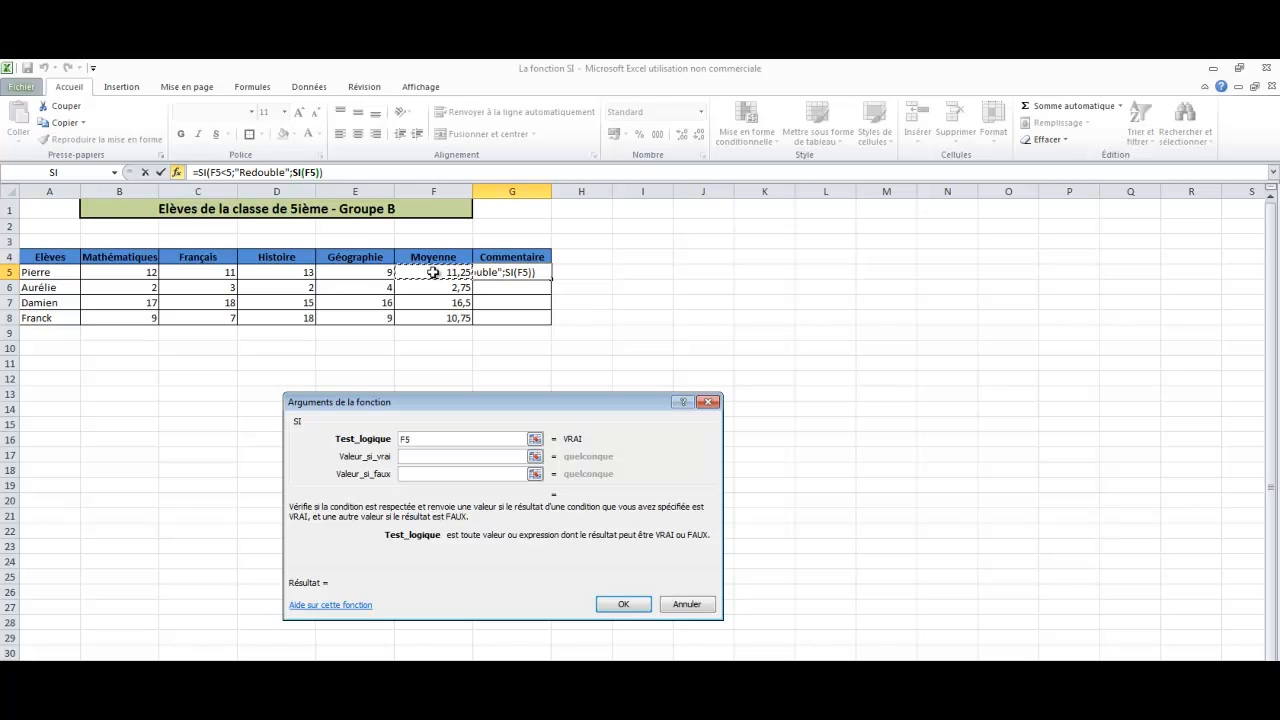
{"action": "type", "text": "<10"}
{"action": "left_click", "coordinate": [434, 457]}
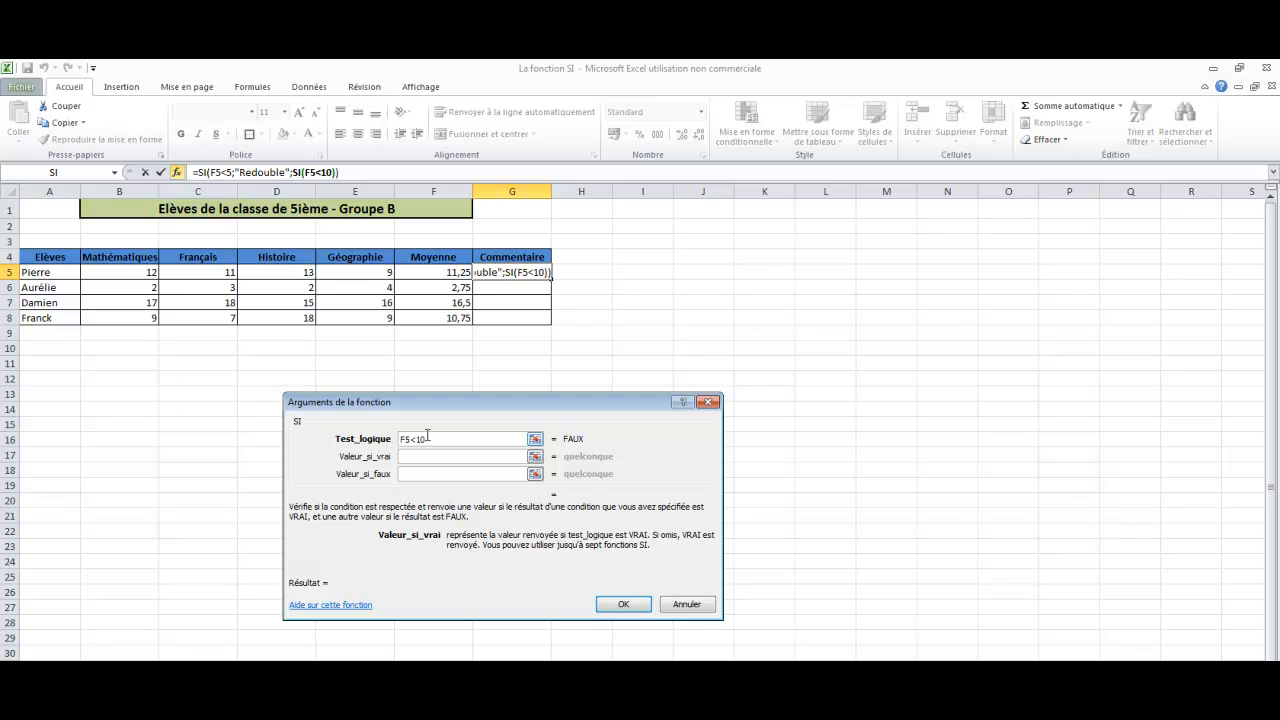
- Complete the nested SI with "Avertissement" as the value if true and "Admis" as the value if false
{"action": "type", "text": "\"Avertissement\""}
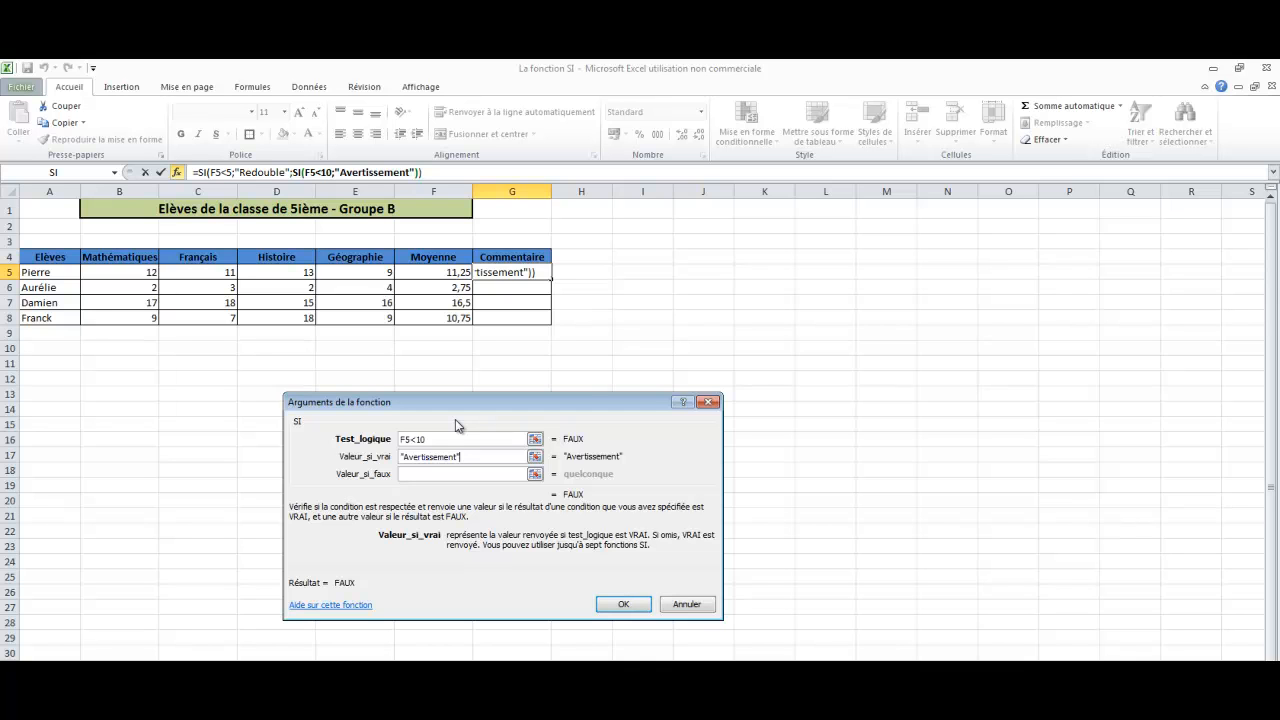
{"action": "left_click", "coordinate": [433, 473]}
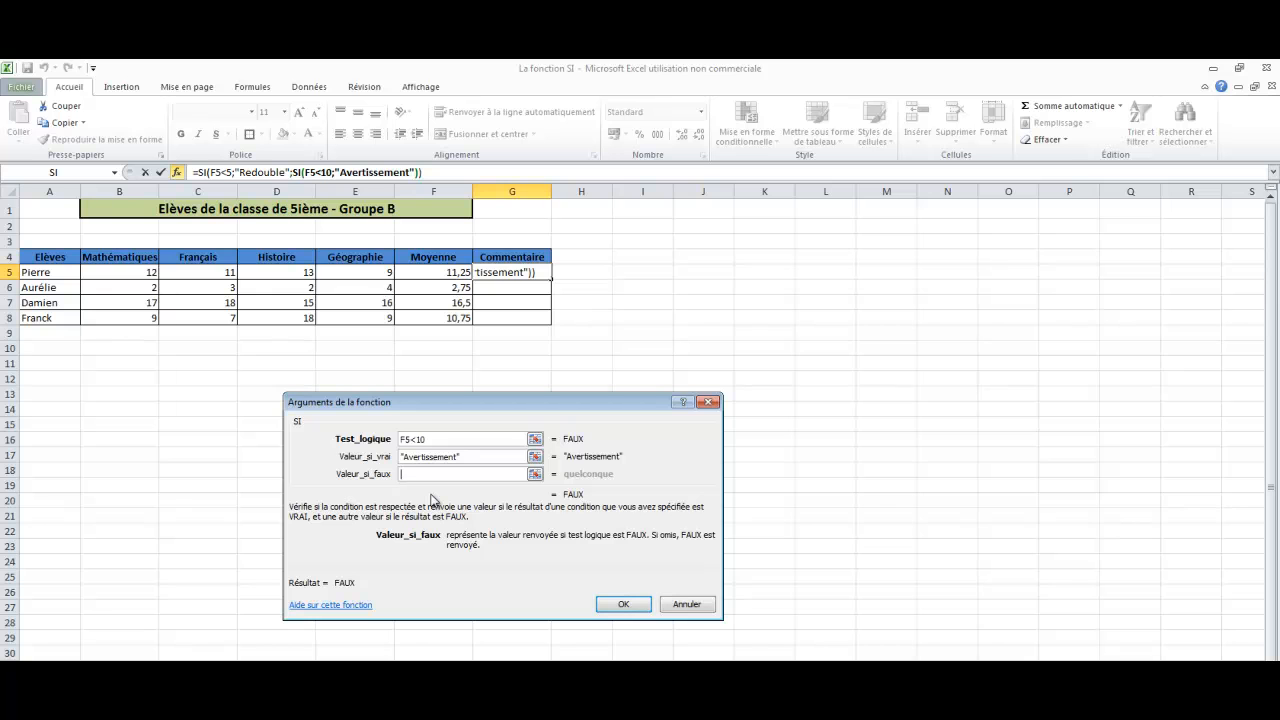
{"action": "type", "text": "\"A"}
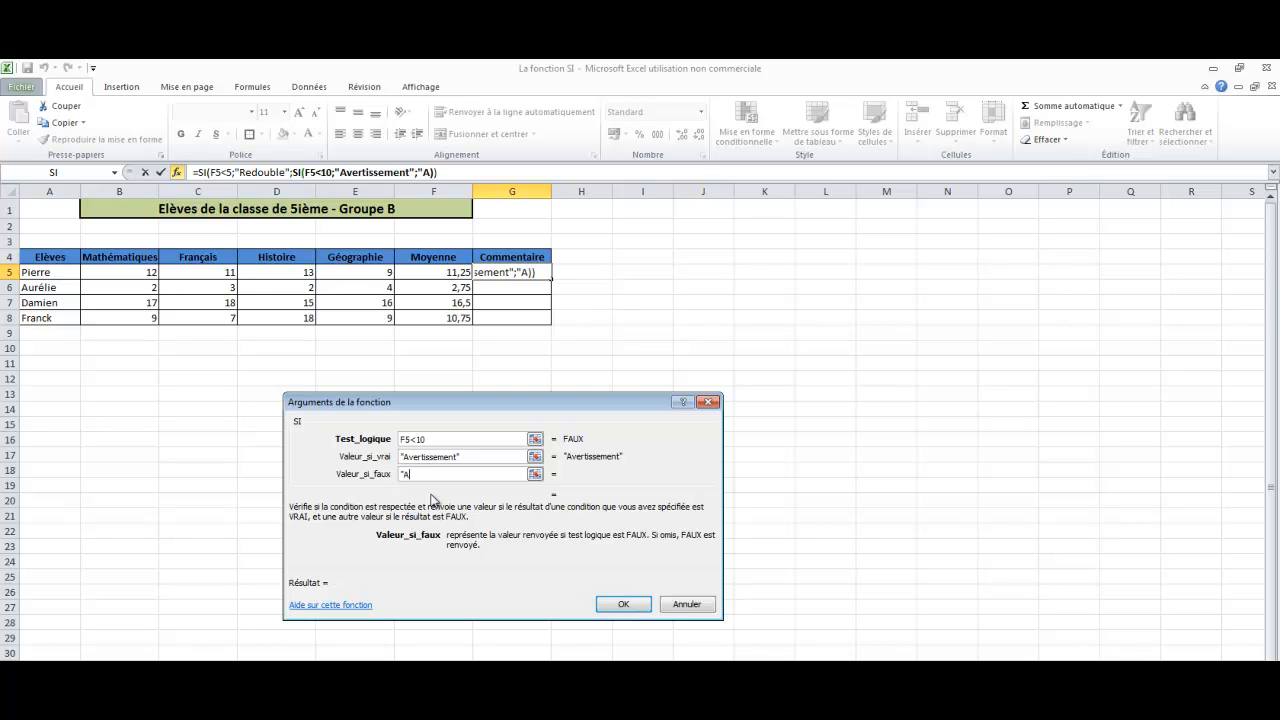
{"action": "type", "text": "dmis\""}
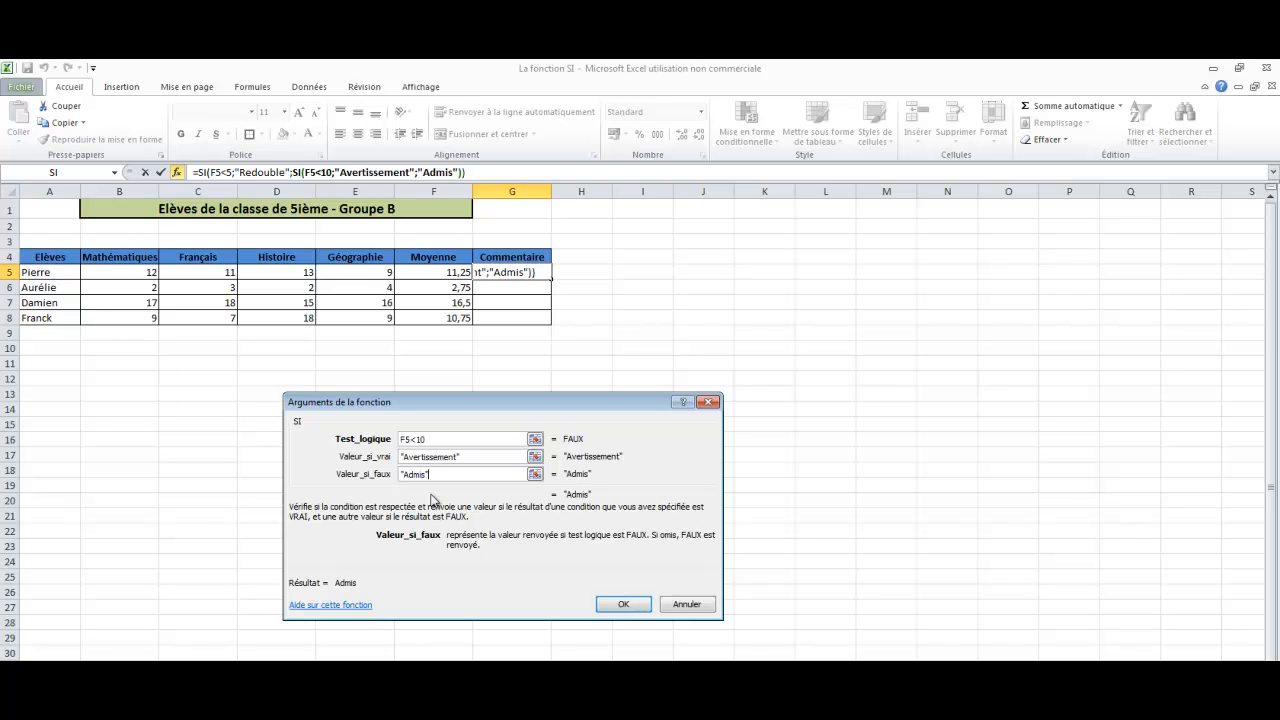
{"action": "left_click", "coordinate": [621, 605]}
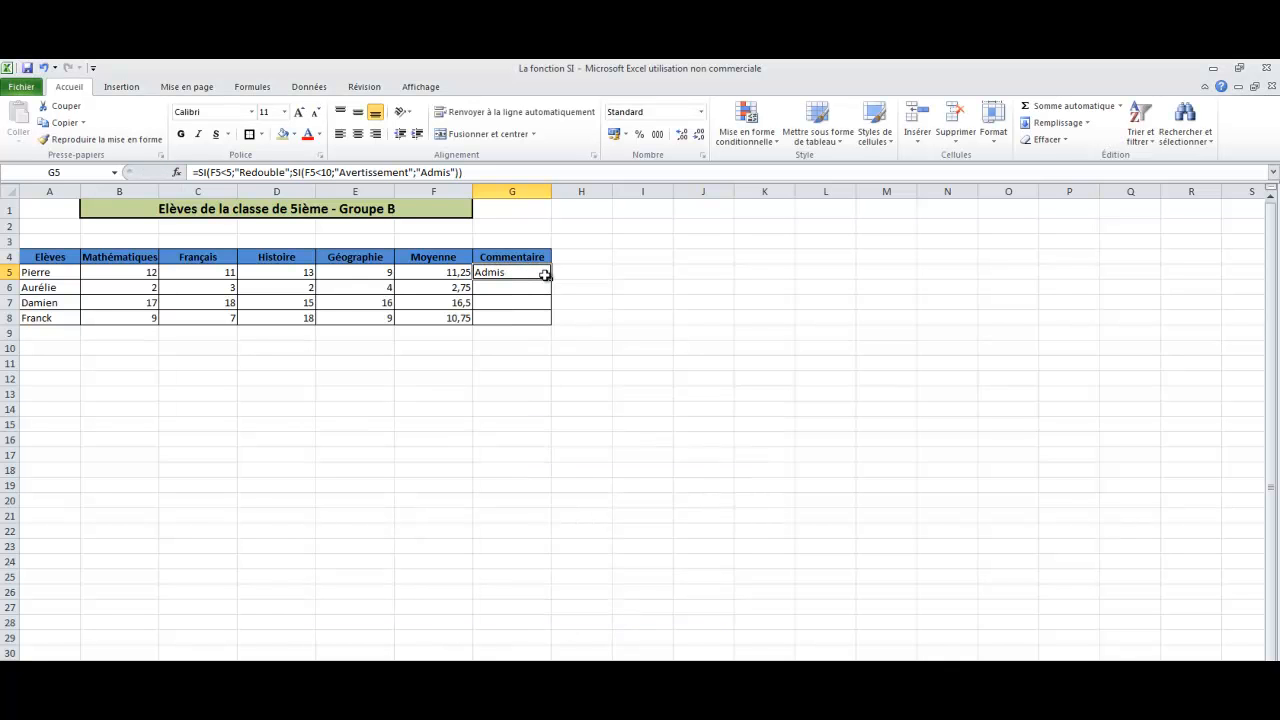
- Fill the nested SI formula from G5 down to G8 and check the averages against the comments in rows 5 and 6
{"action": "left_click_drag", "start_coordinate": [551, 283], "coordinate": [549, 326]}
{"action": "left_click", "coordinate": [459, 460]}
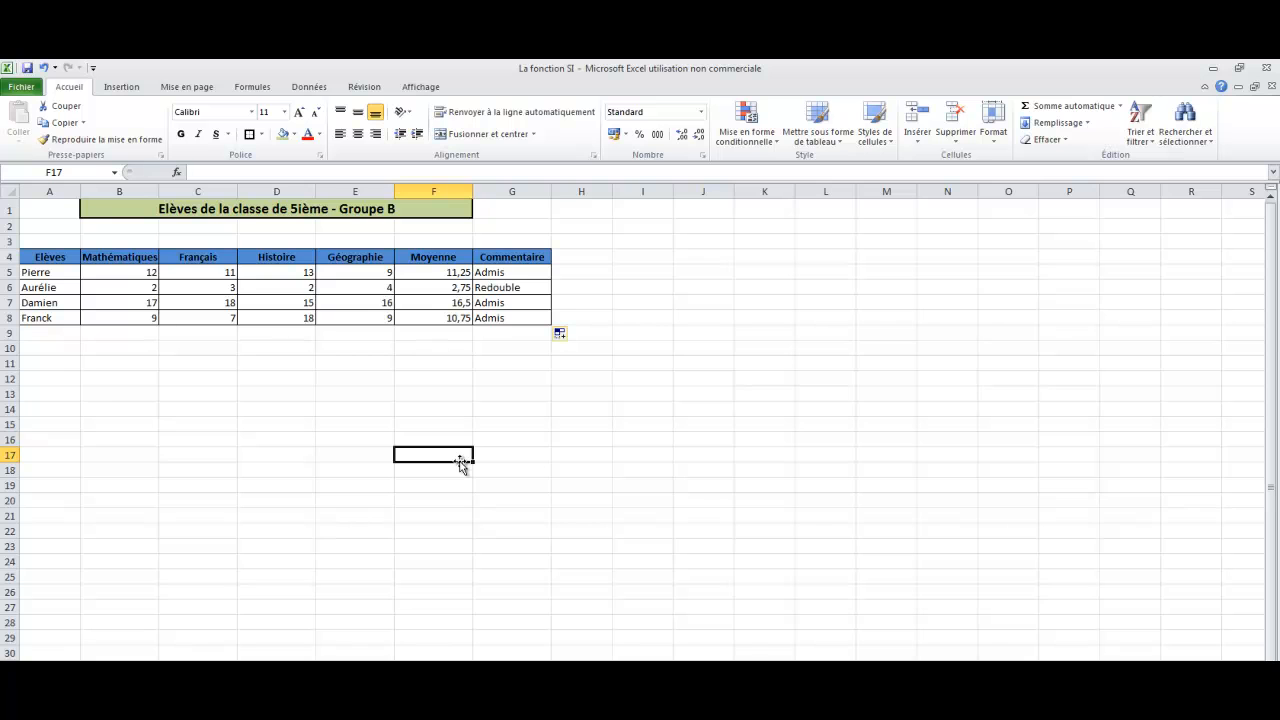
{"action": "left_click", "coordinate": [446, 272]}
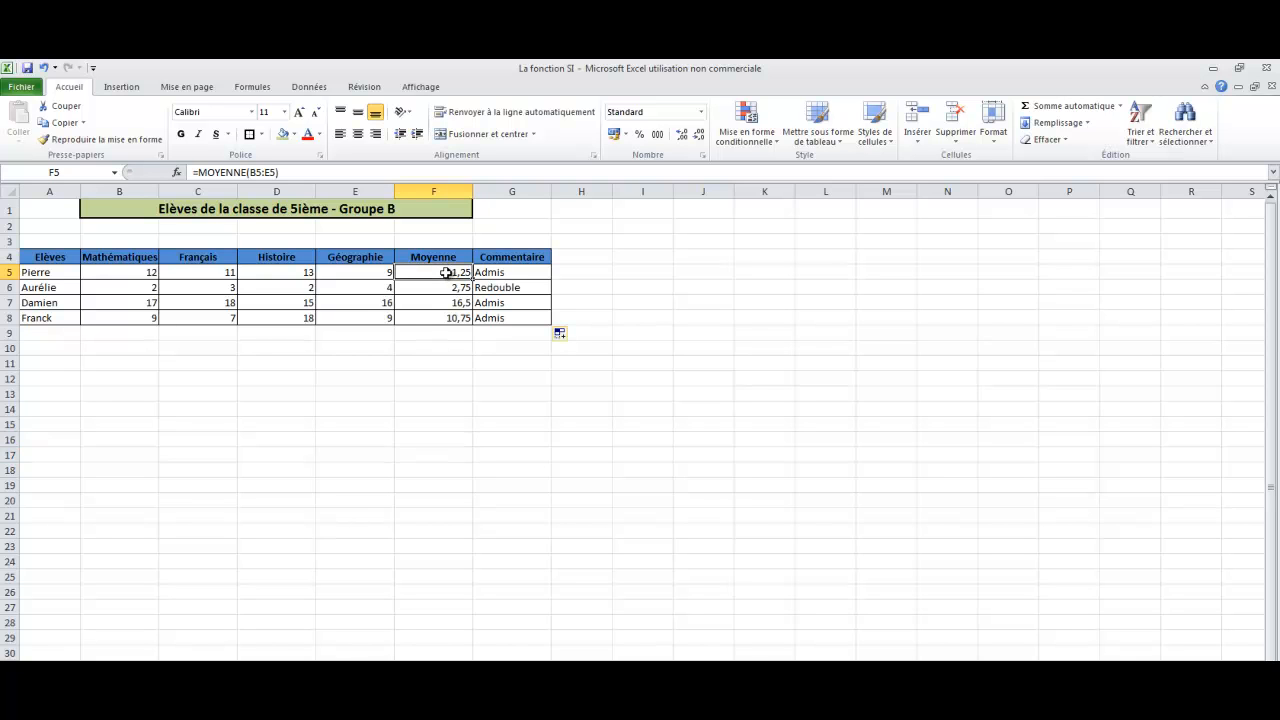
{"action": "left_click", "coordinate": [498, 272]}
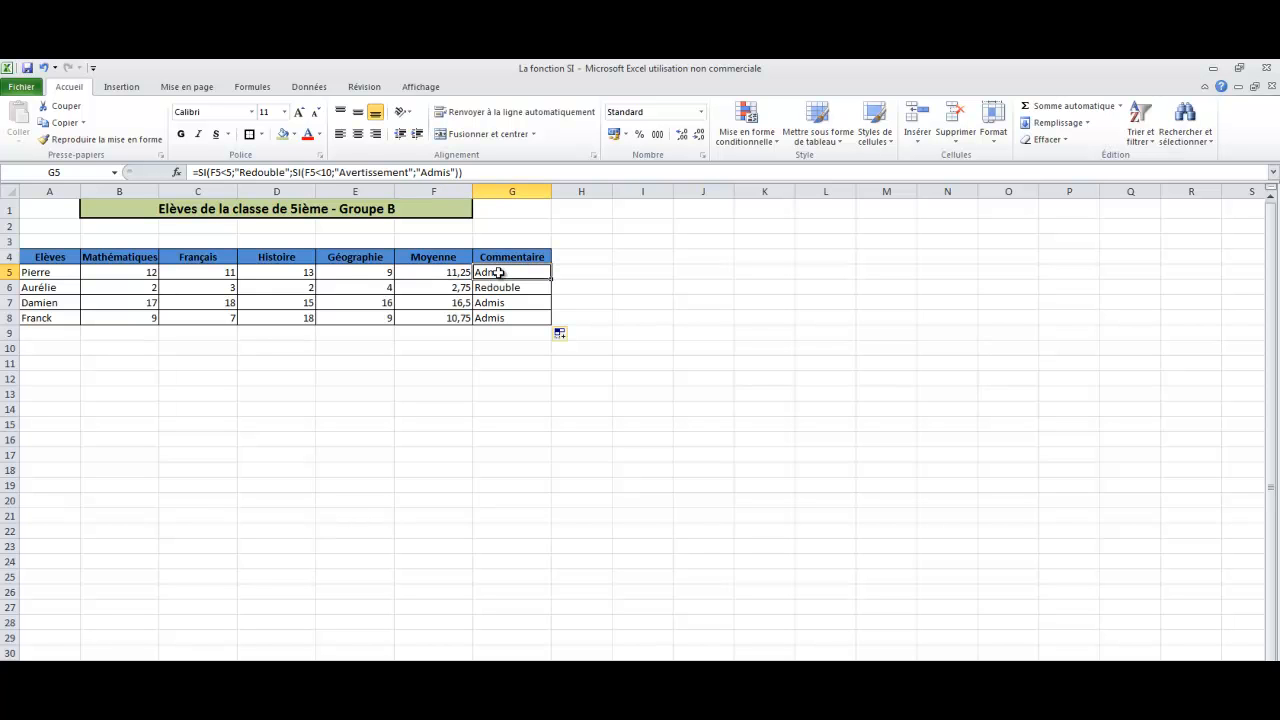
{"action": "left_click", "coordinate": [452, 284]}
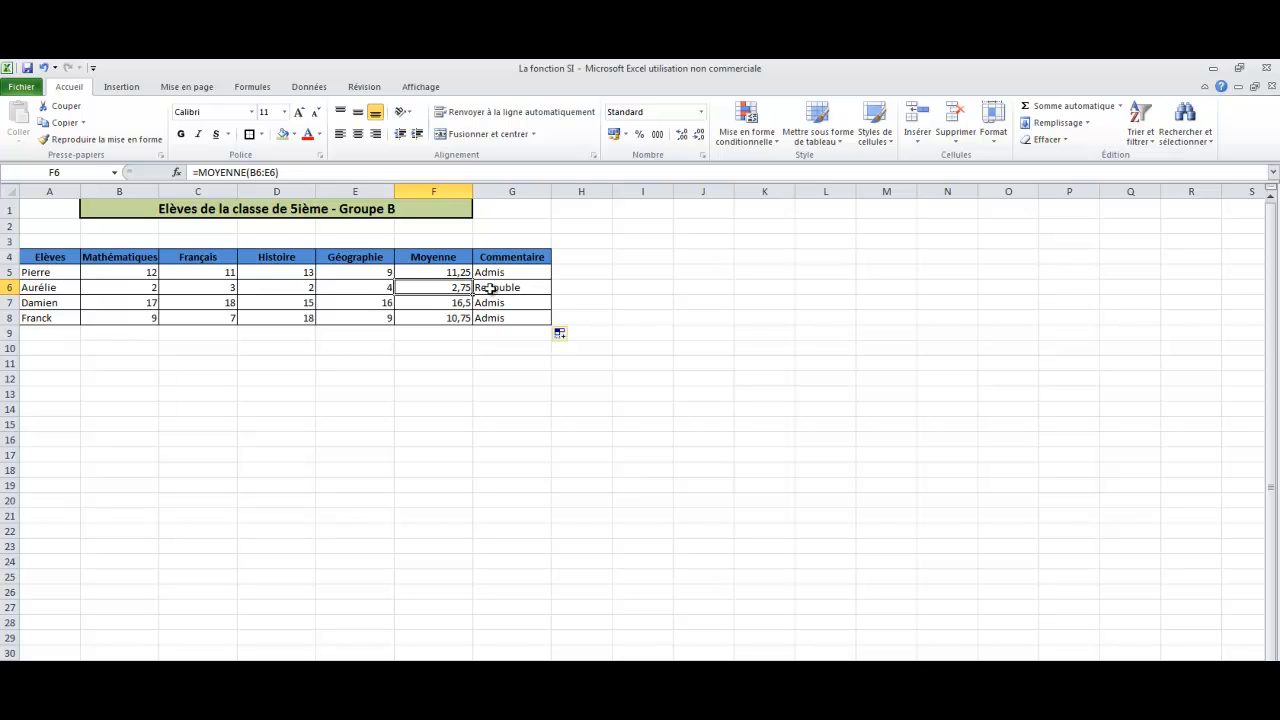
{"action": "left_click", "coordinate": [490, 288]}
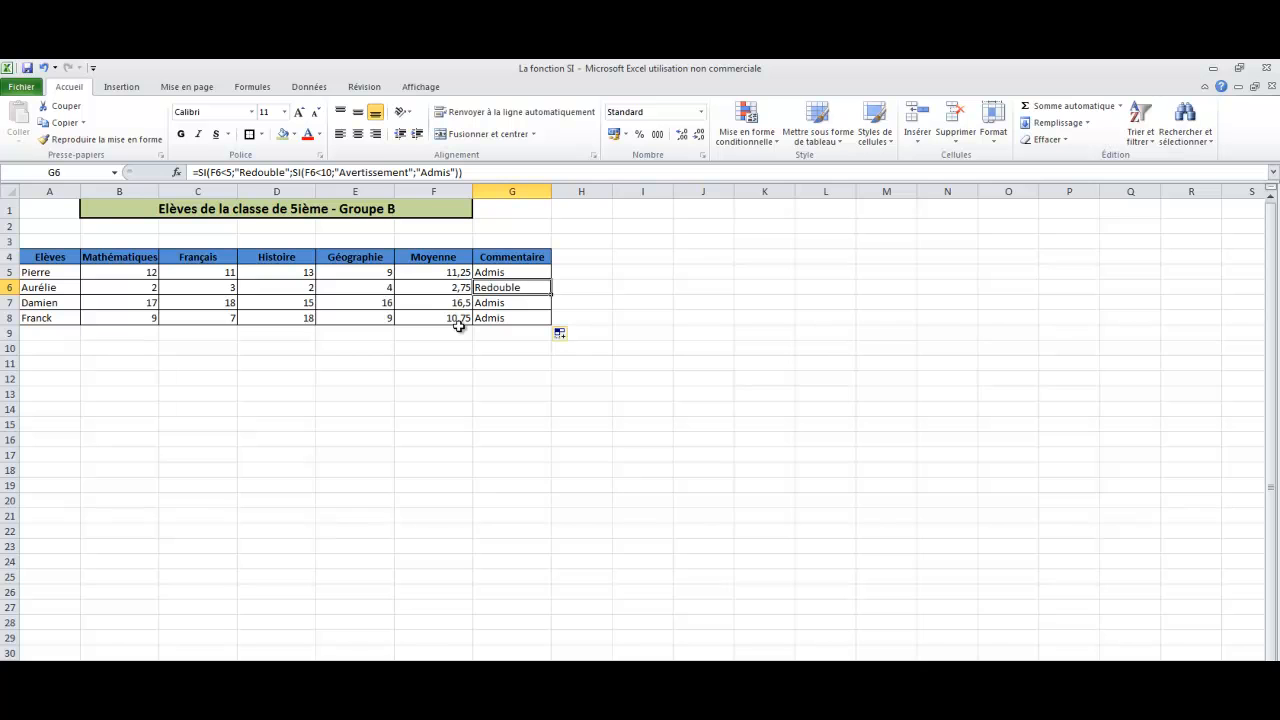
- Change the Histoire grade in D8 to 8 to test the nested SI formula in row 8
{"action": "left_click", "coordinate": [288, 317]}
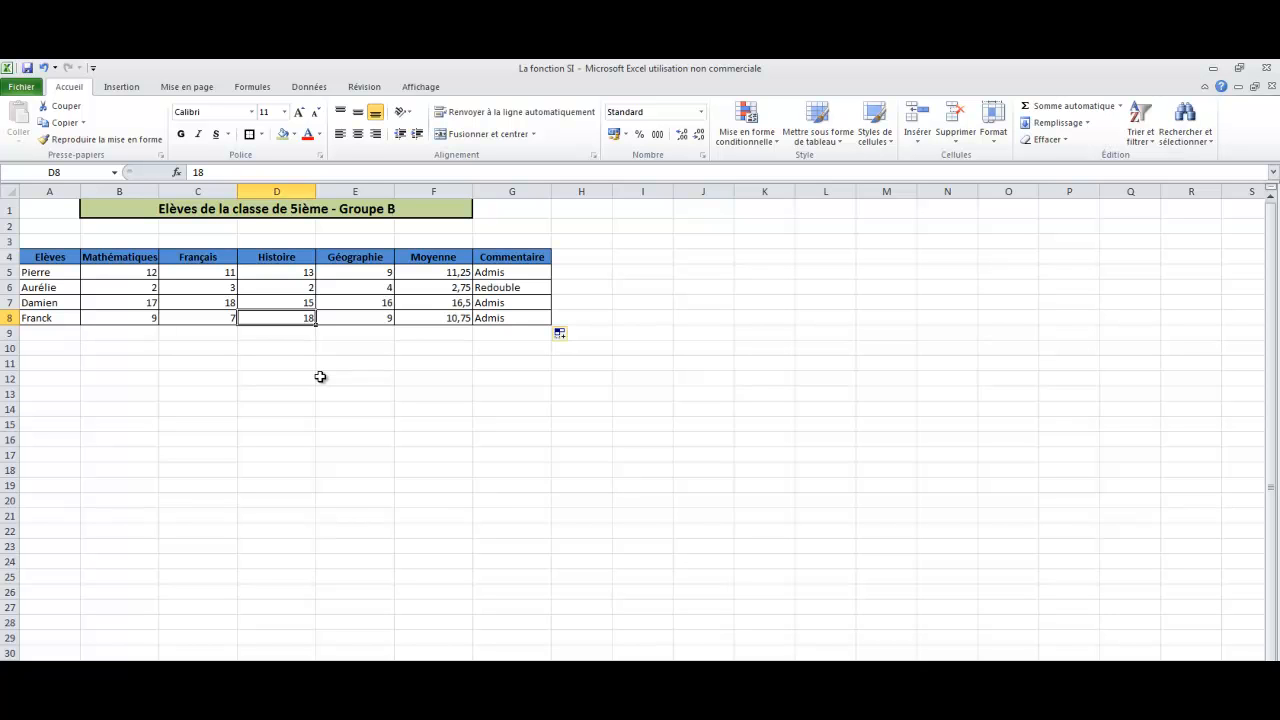
{"action": "type", "text": "8"}
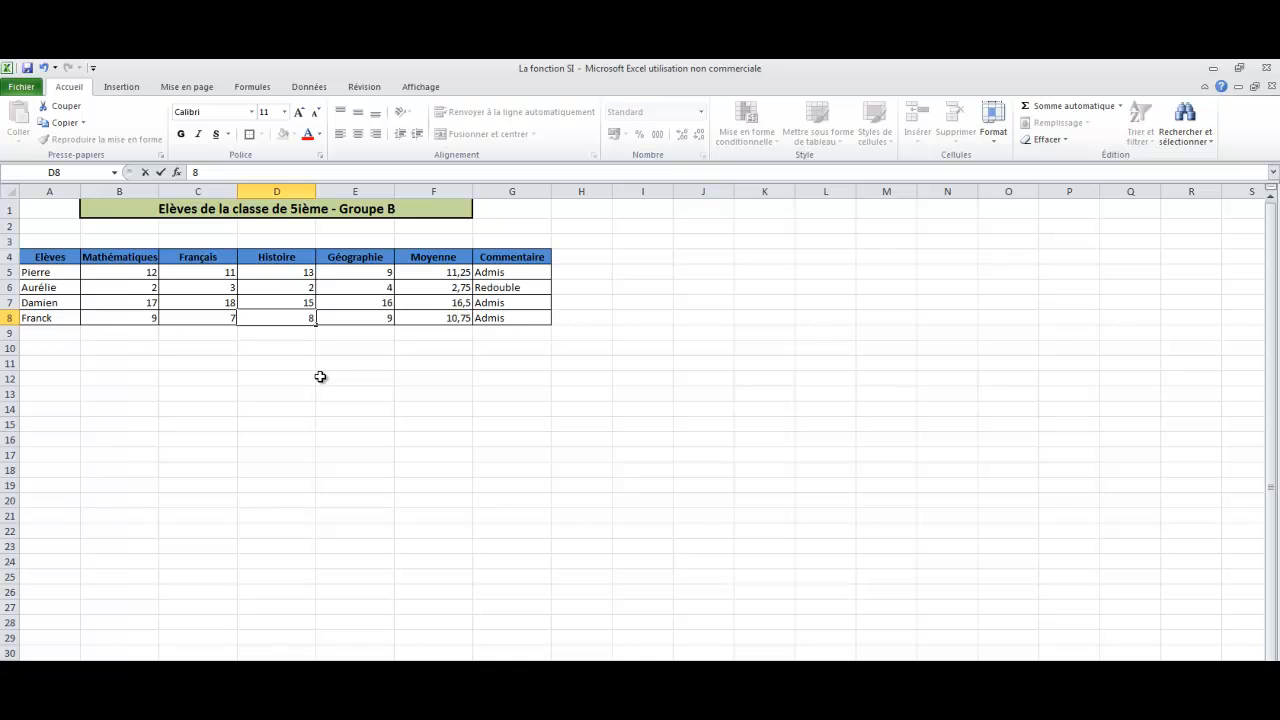
{"action": "left_click", "coordinate": [352, 397]}
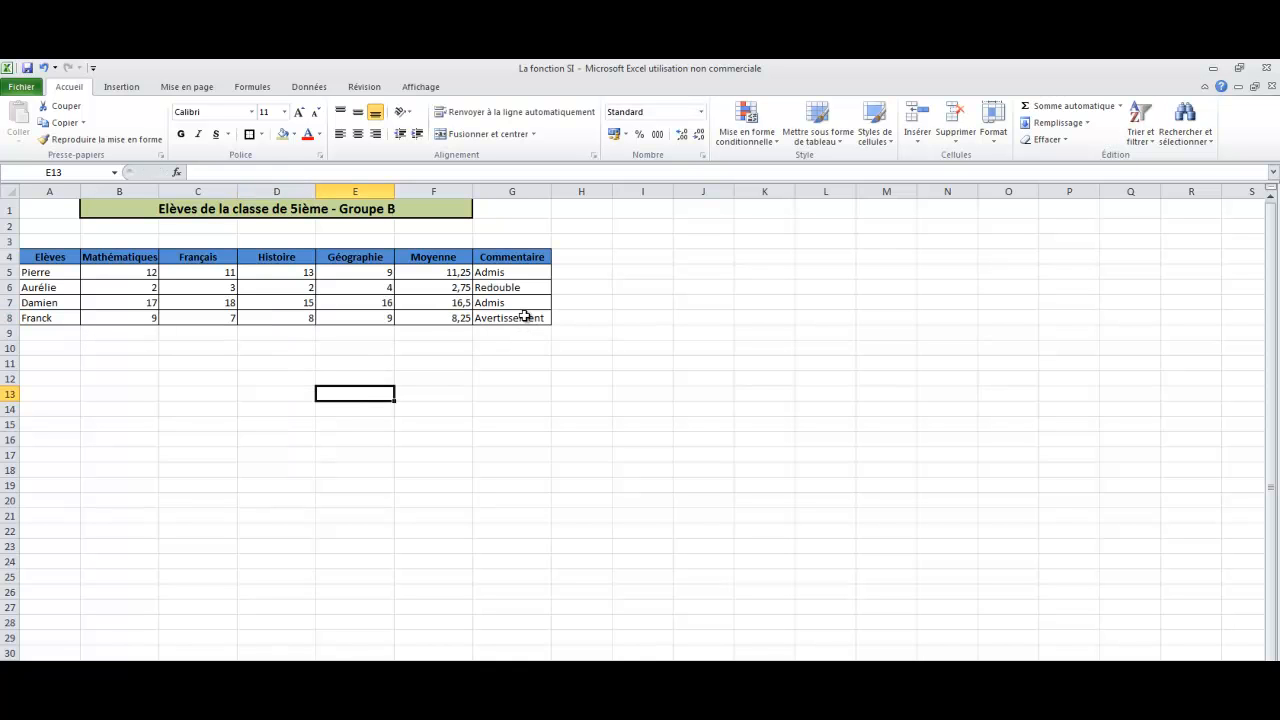